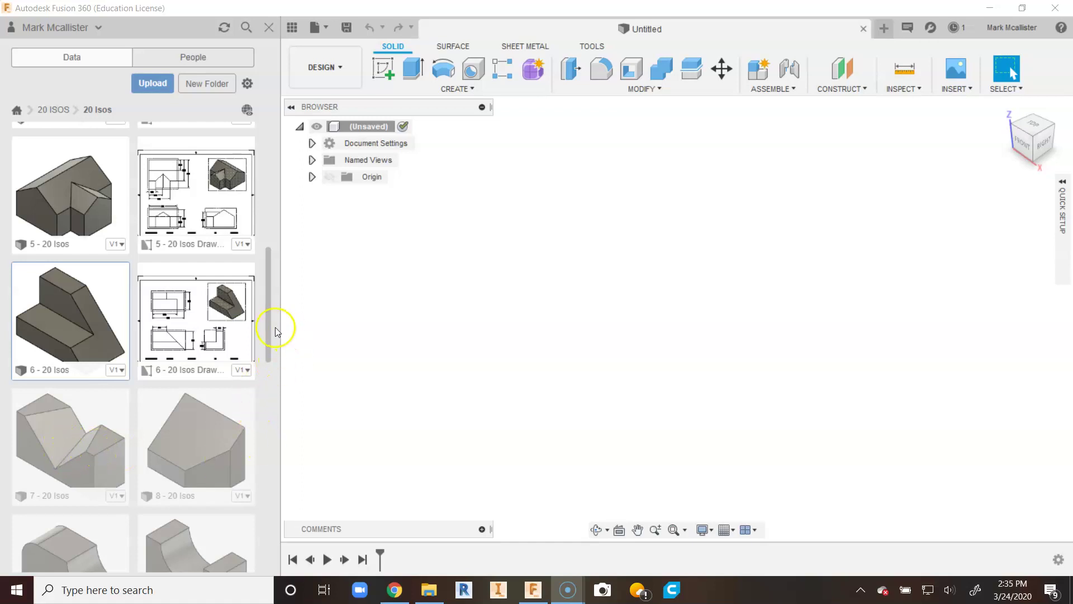
Open the 7 - 20 Isos design from the 20 Isos project folder list in the Data Panel
{"action": "mouse_move", "coordinate": [269, 327]}
{"action": "left_mouse_down"}
{"action": "mouse_move", "coordinate": [277, 189]}
{"action": "mouse_move", "coordinate": [290, 314]}
{"action": "mouse_move", "coordinate": [251, 324]}
{"action": "left_mouse_up"}
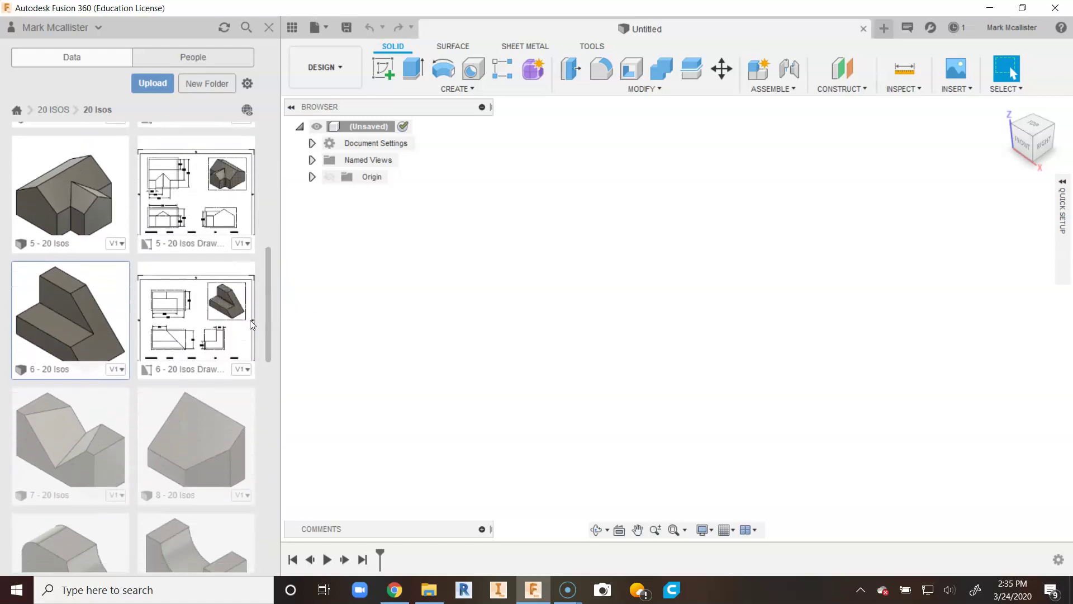
{"action": "left_click", "coordinate": [102, 459]}
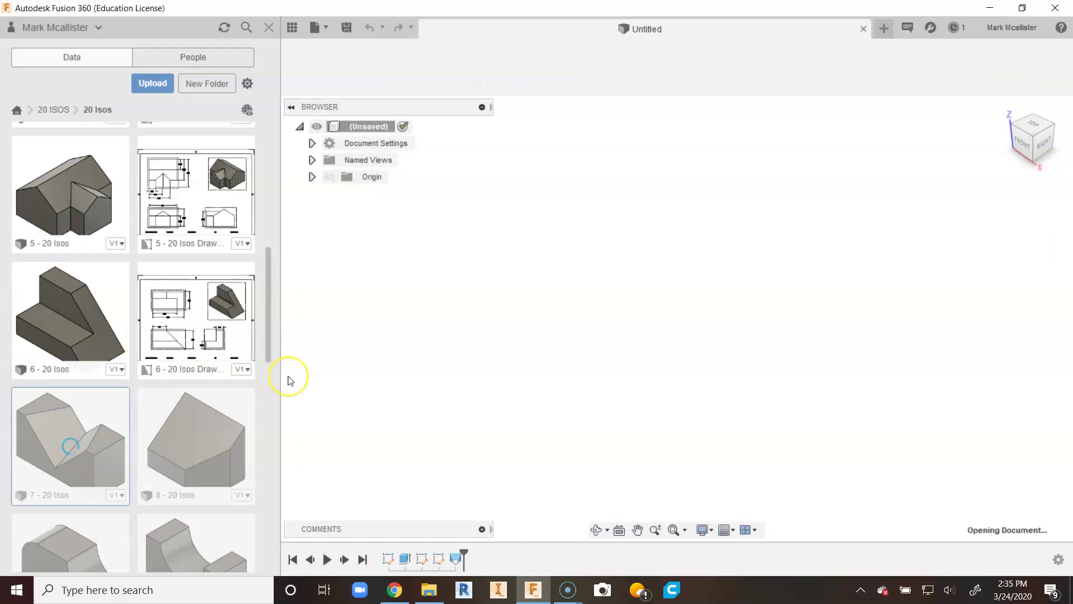
Create a new drawing from the 7 - 20 Isos design on the PLTW TITLE BLOCK template
{"action": "left_click", "coordinate": [322, 68]}
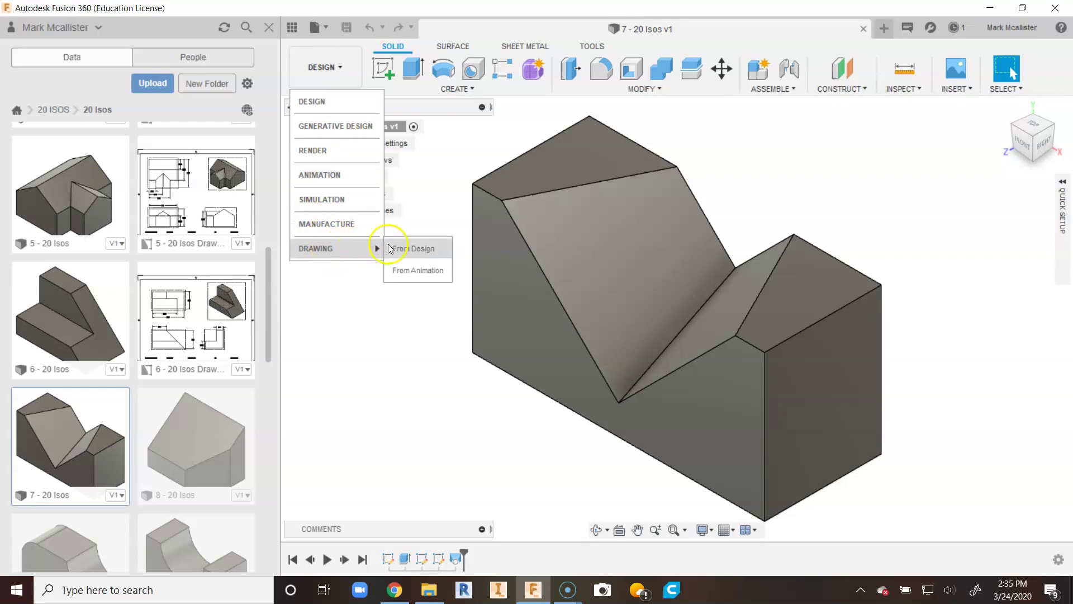
{"action": "left_click", "coordinate": [391, 248]}
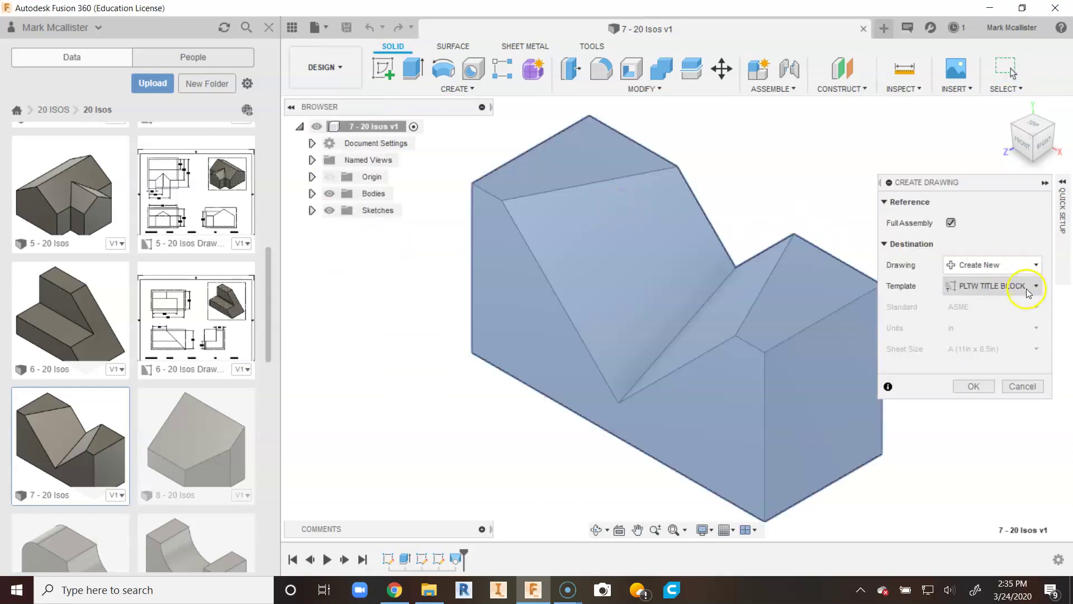
{"action": "left_click", "coordinate": [971, 386]}
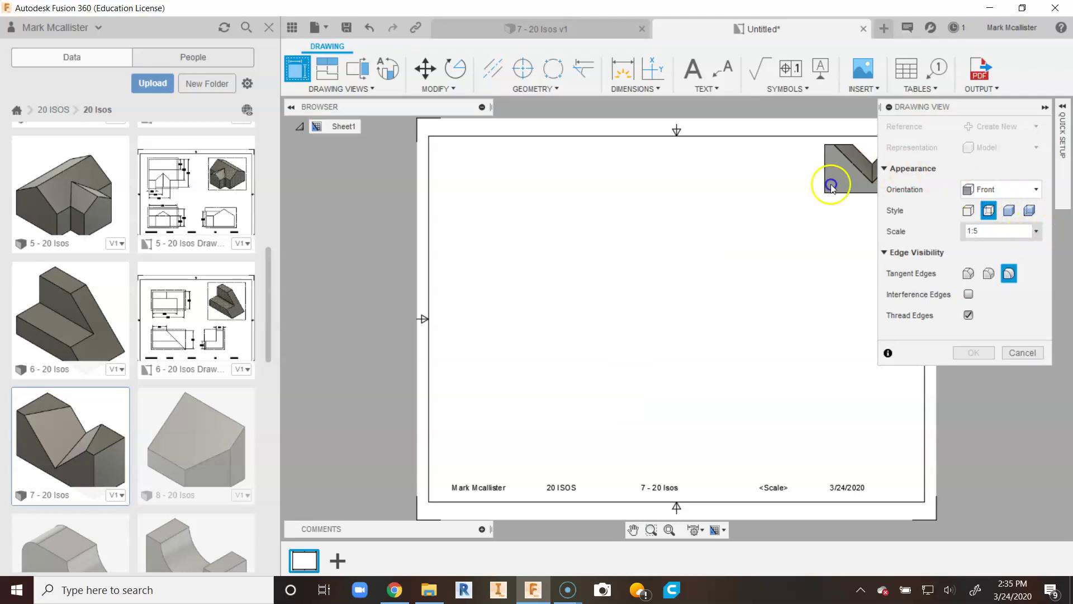
Place the front base view at 1:3 scale in the sheet's lower left
{"action": "left_click", "coordinate": [1036, 231]}
{"action": "left_click", "coordinate": [1001, 29]}
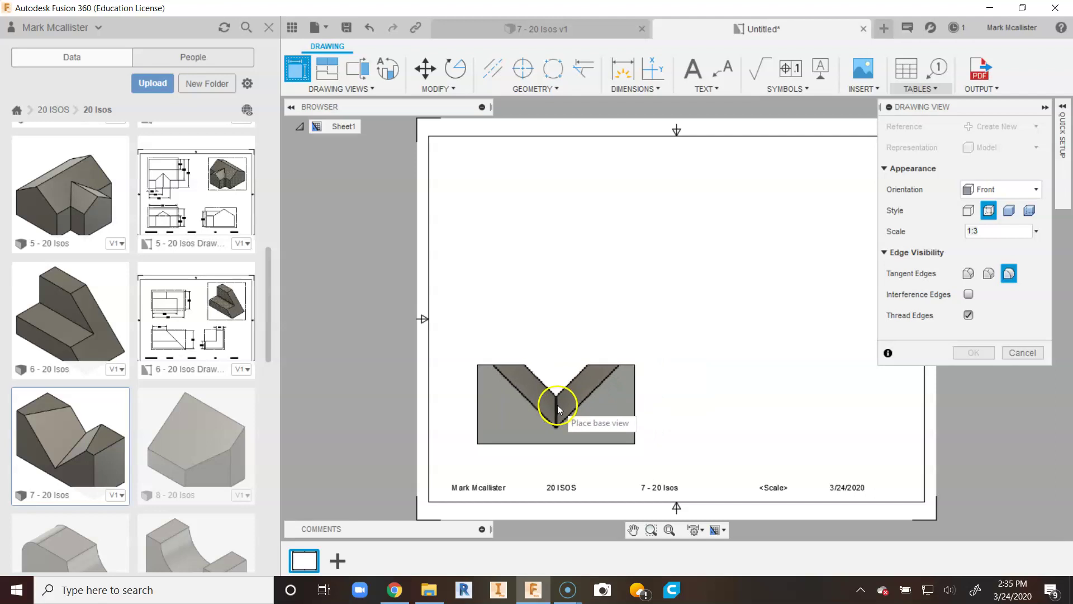
{"action": "left_click", "coordinate": [556, 405]}
{"action": "left_click", "coordinate": [973, 353]}
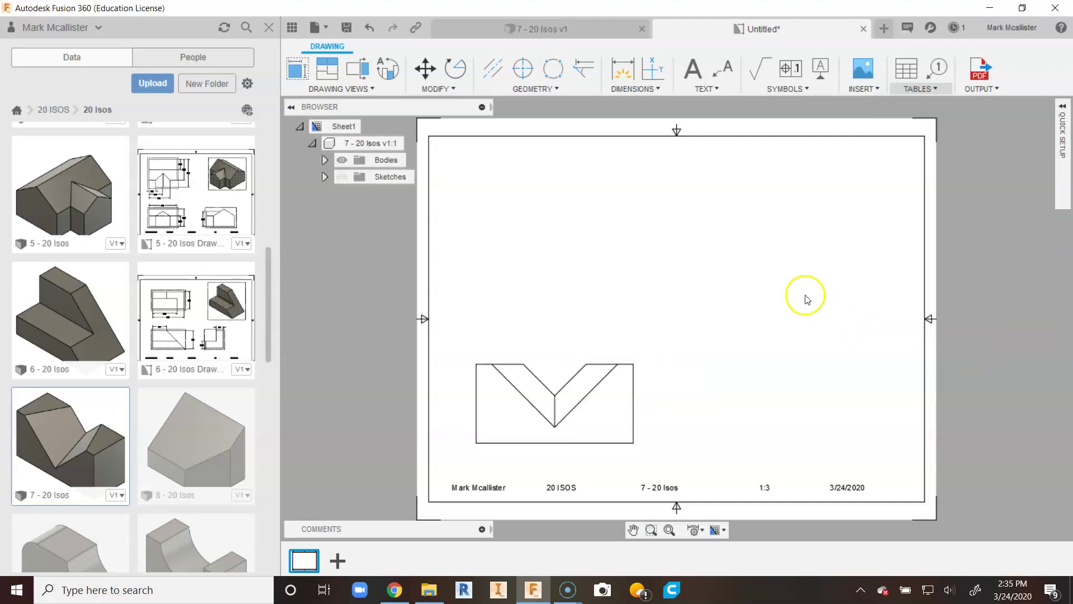
Project top, right-side and isometric views from the front view
{"action": "left_click", "coordinate": [337, 75]}
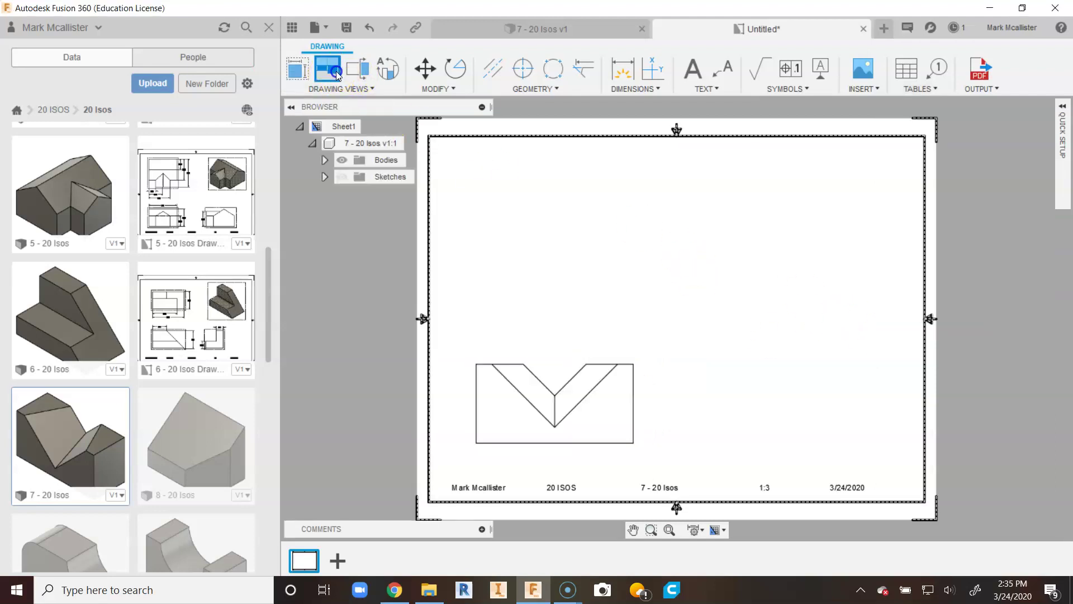
{"action": "left_click", "coordinate": [535, 377]}
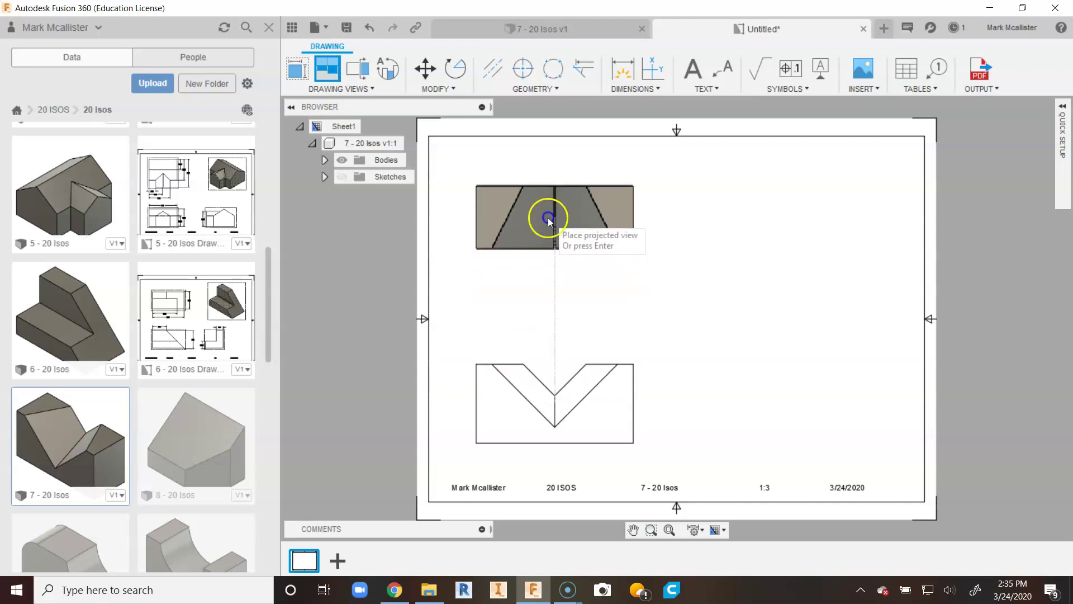
{"action": "left_click", "coordinate": [555, 217]}
{"action": "left_click", "coordinate": [813, 403]}
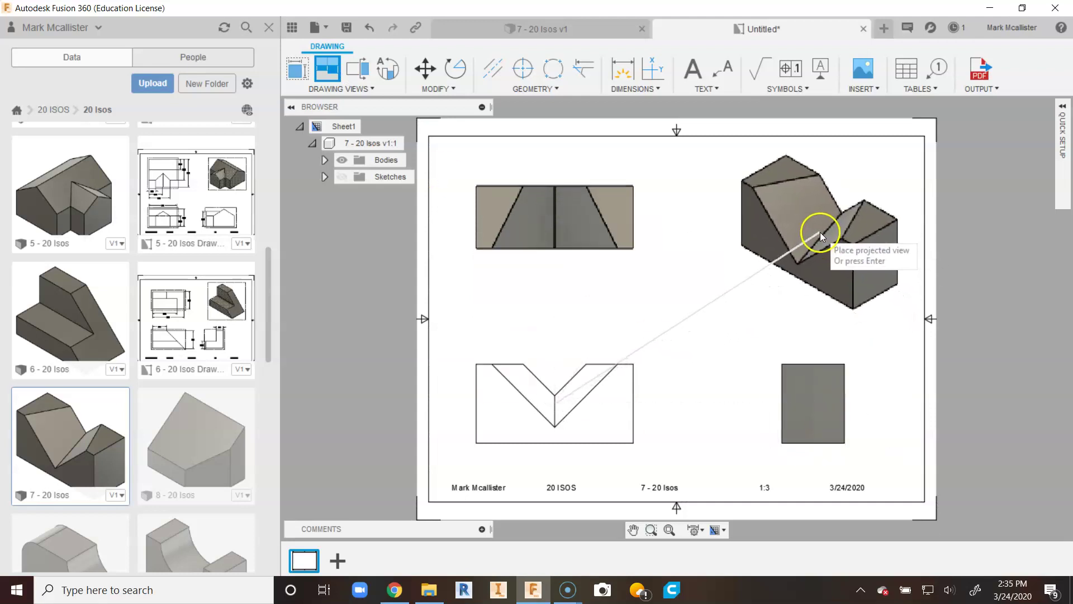
{"action": "left_click", "coordinate": [820, 232]}
{"action": "right_click", "coordinate": [806, 219]}
{"action": "left_click", "coordinate": [688, 260]}
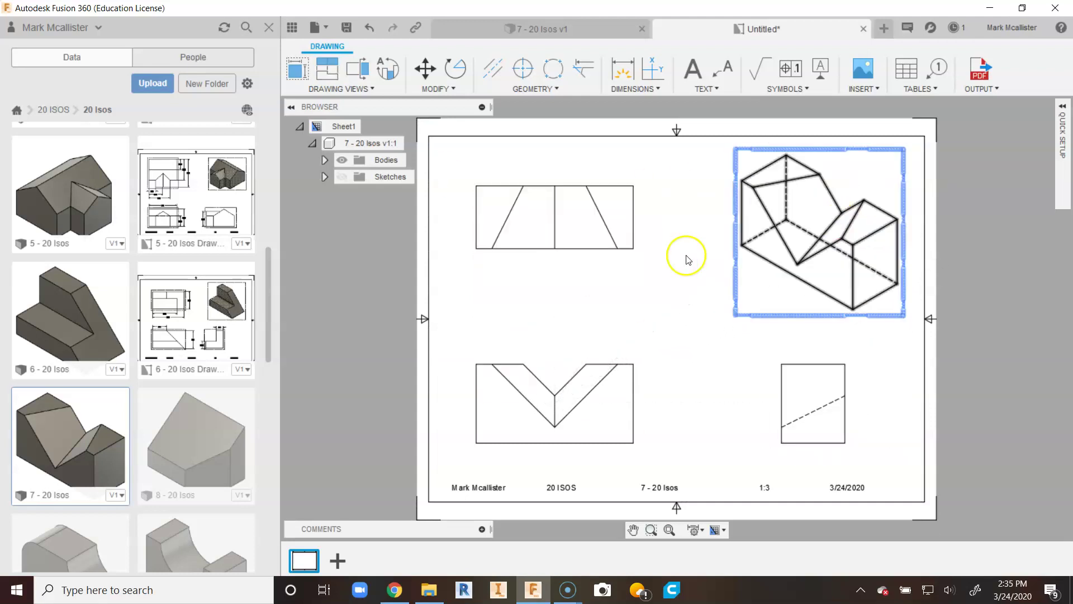
Change the isometric view's style to Shaded
{"action": "right_click", "coordinate": [772, 313]}
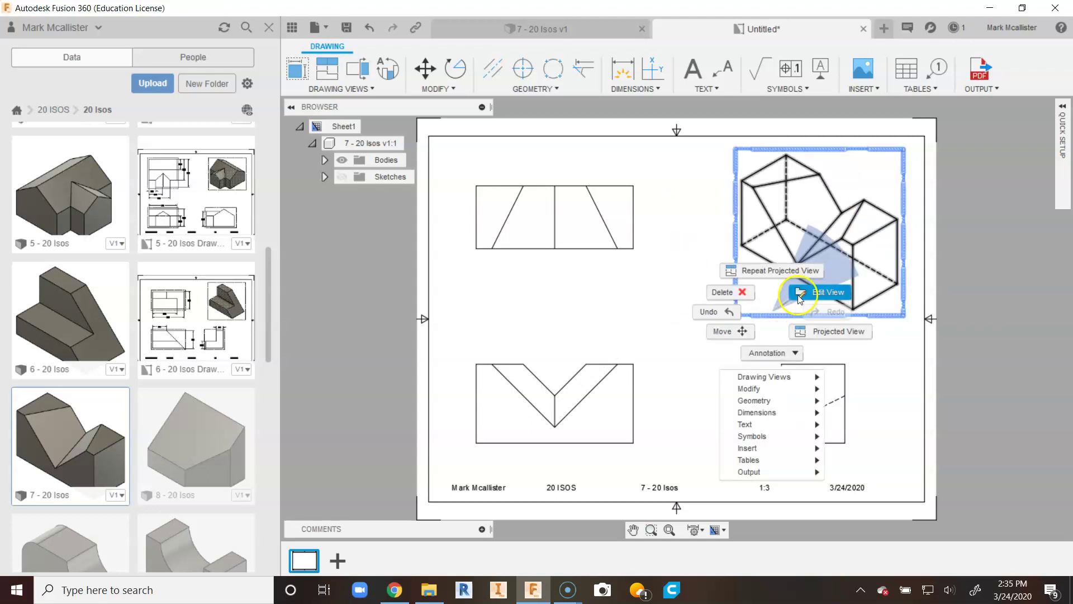
{"action": "left_click", "coordinate": [803, 298]}
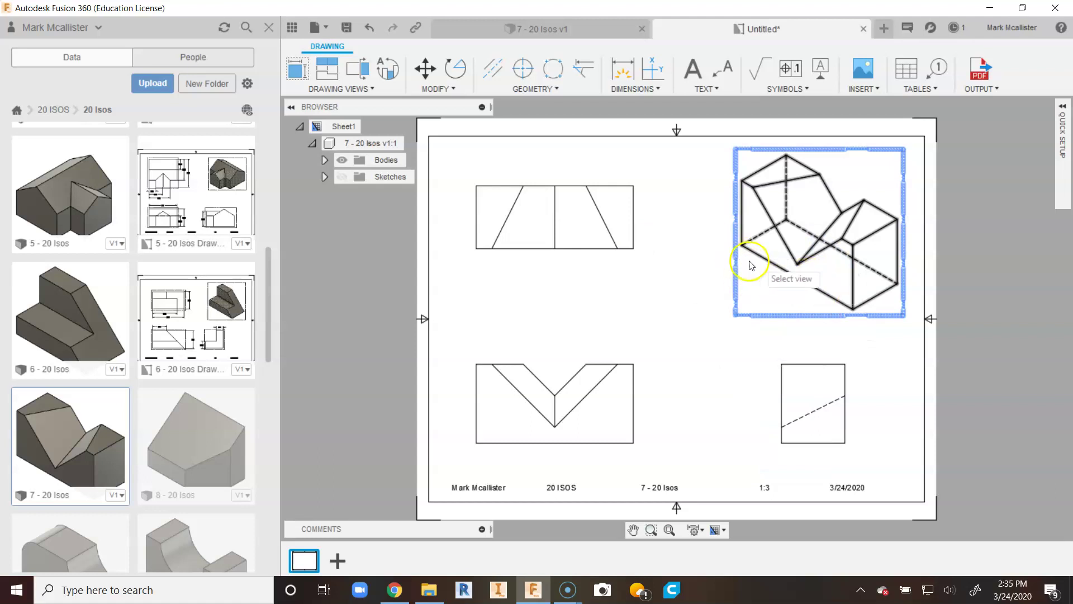
{"action": "left_click", "coordinate": [767, 315]}
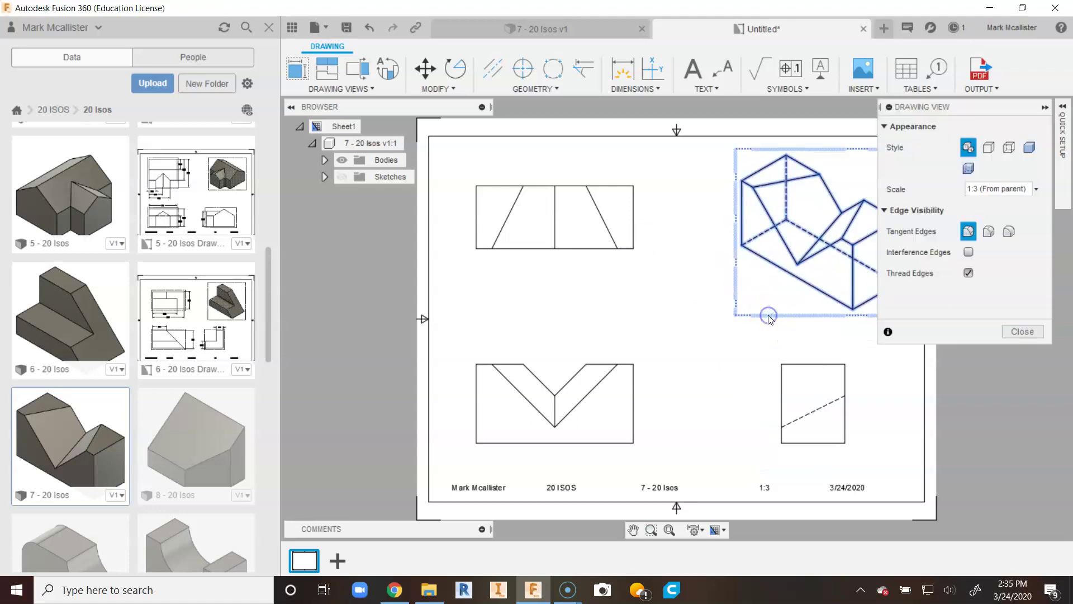
{"action": "left_click", "coordinate": [1026, 148]}
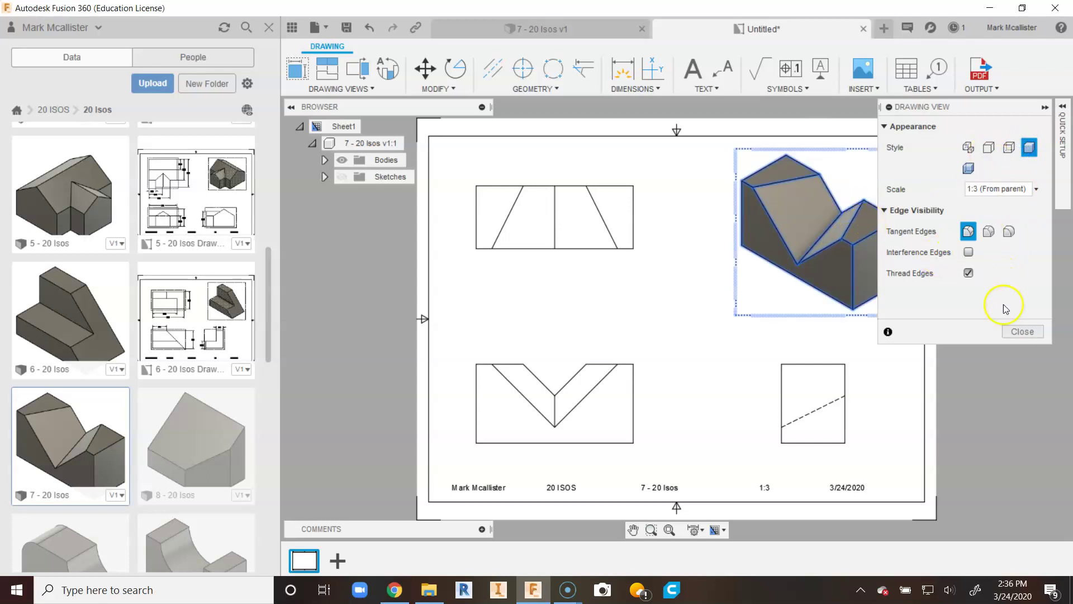
{"action": "left_click", "coordinate": [1016, 332]}
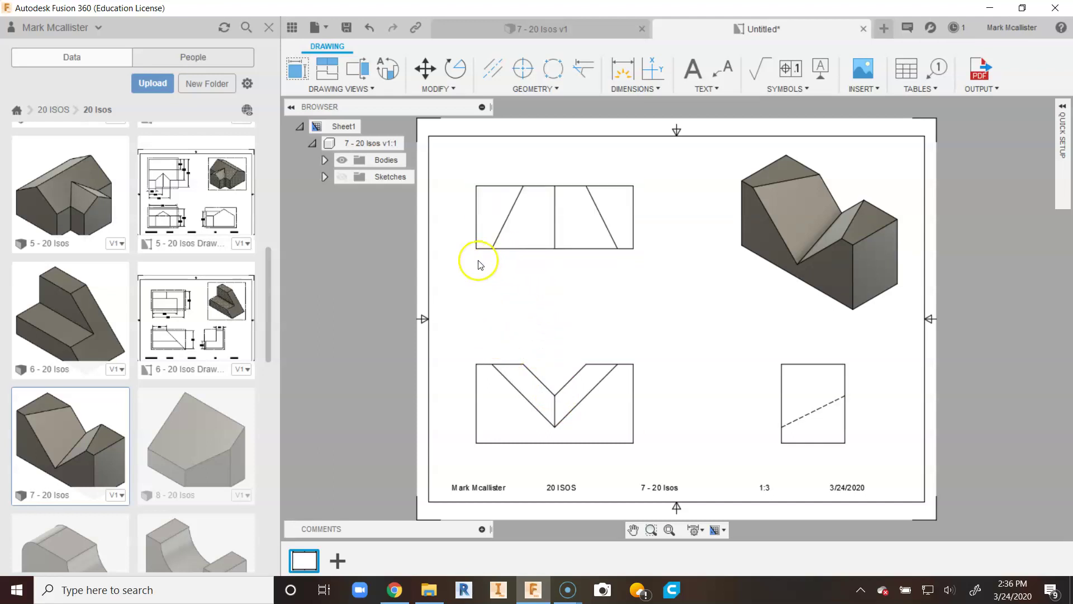
Dimension the front view with a 10.00 overall width, plus 3.00 and 1.00 along the top edge and V-notch
{"action": "left_click", "coordinate": [621, 69]}
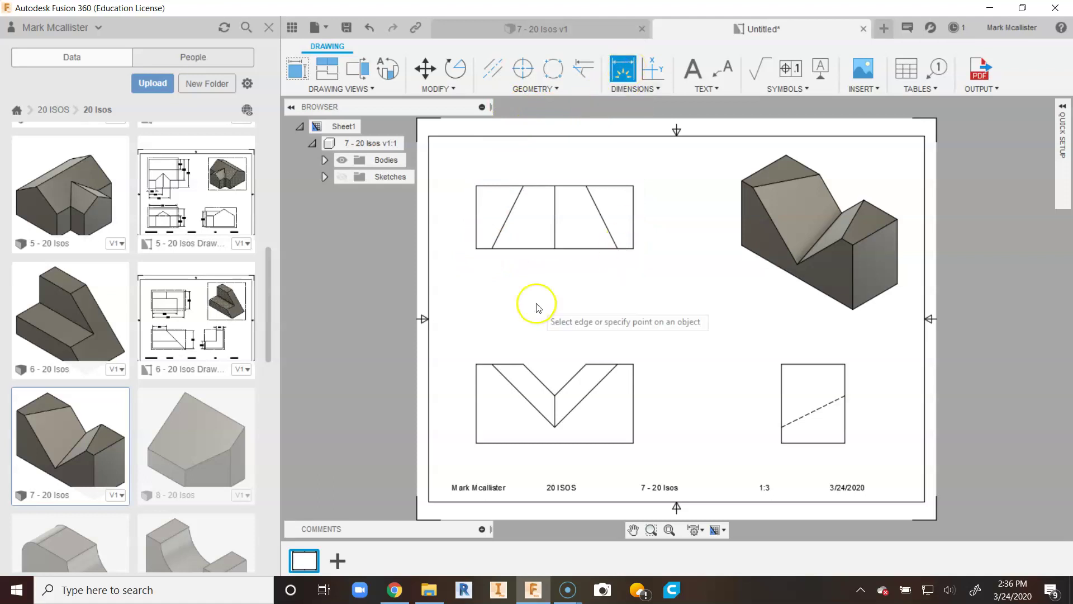
{"action": "left_click", "coordinate": [514, 442]}
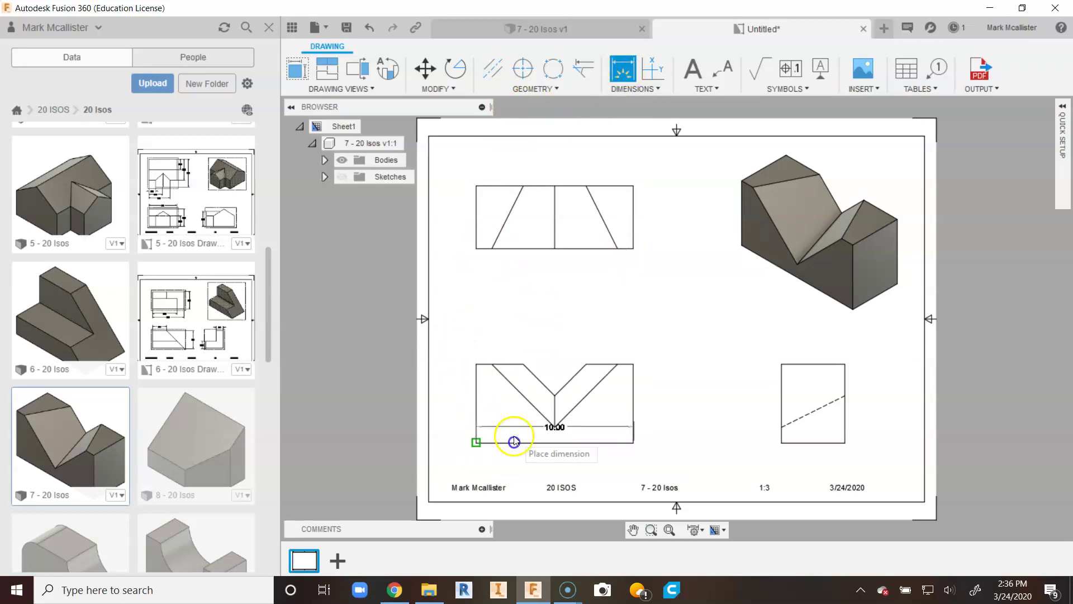
{"action": "scroll", "coordinate": [521, 353], "scroll_direction": "up", "scroll_amount": 2}
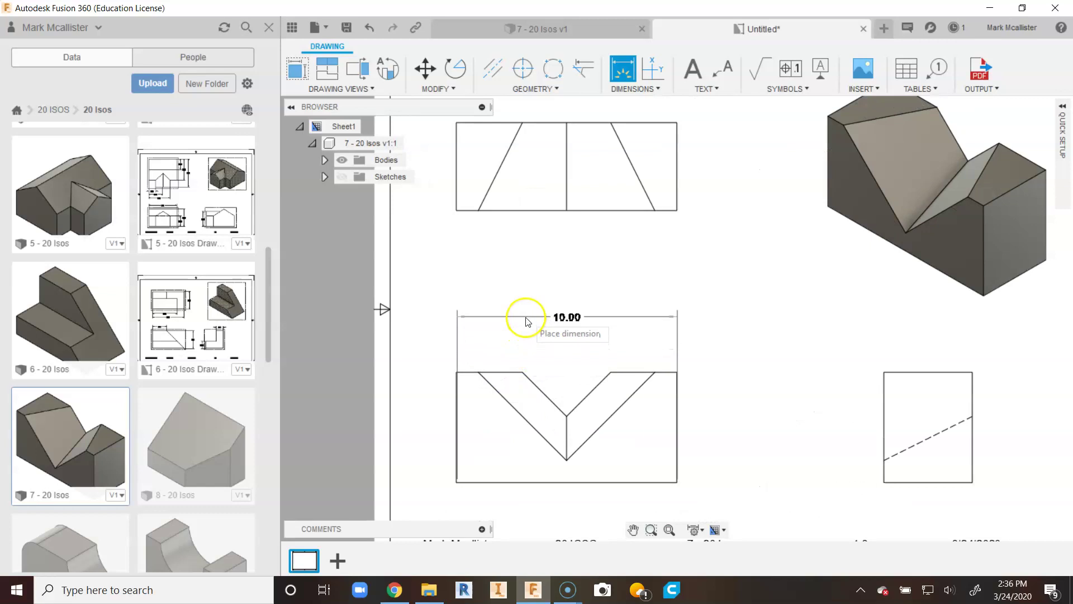
{"action": "left_click", "coordinate": [526, 320]}
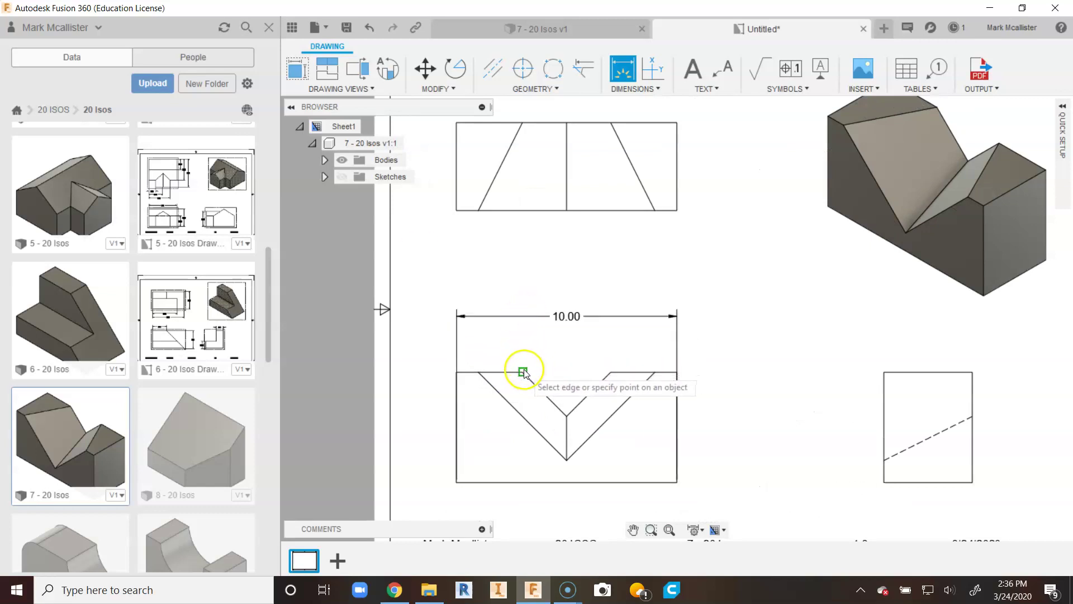
{"action": "left_click", "coordinate": [522, 372]}
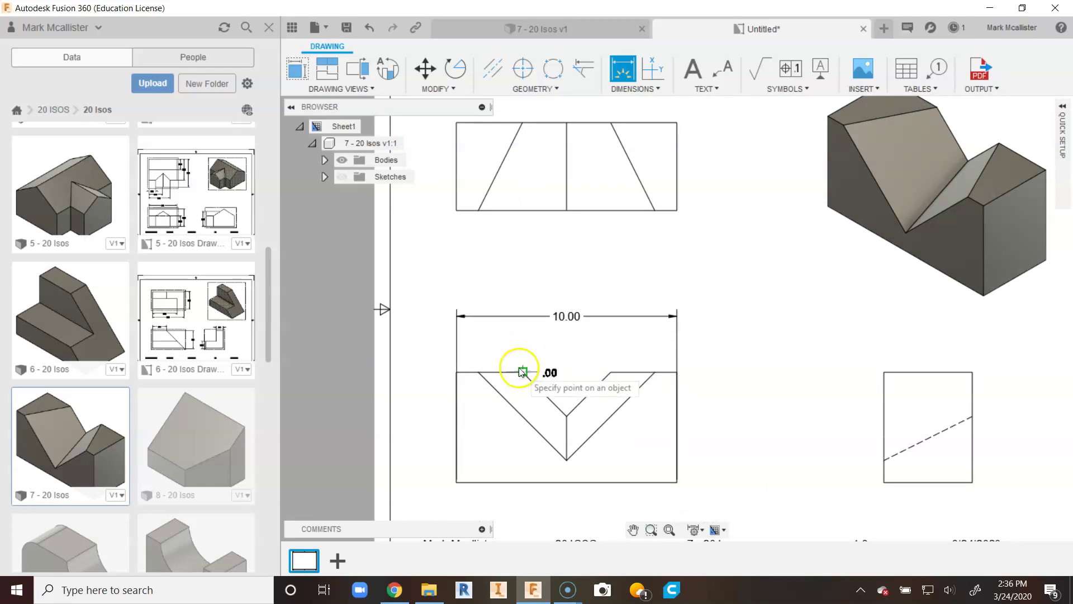
{"action": "left_click", "coordinate": [456, 372]}
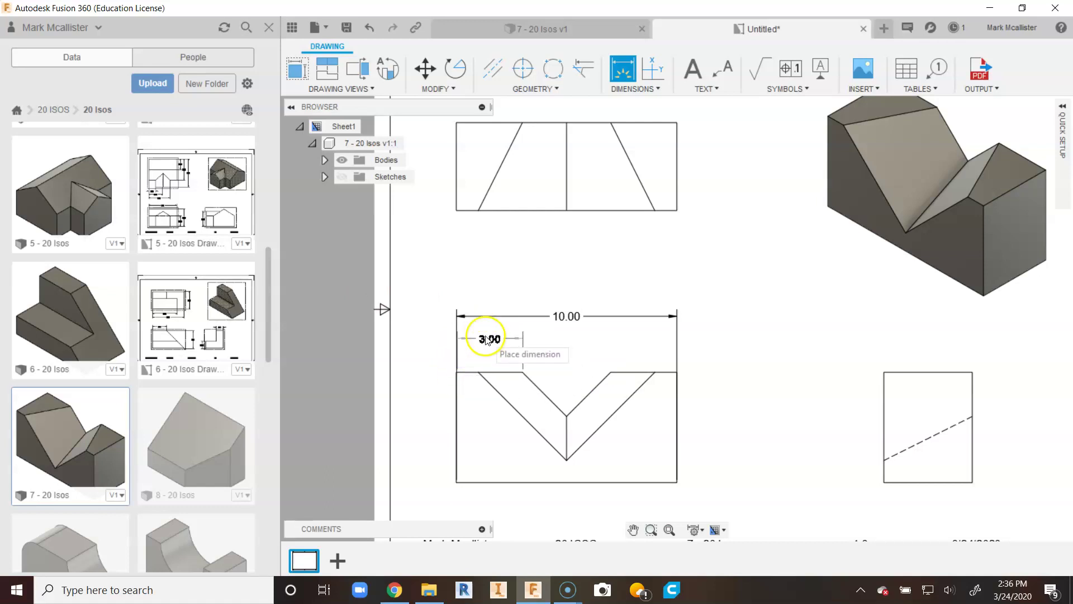
{"action": "left_click", "coordinate": [457, 372]}
{"action": "left_click", "coordinate": [478, 372]}
{"action": "left_click", "coordinate": [430, 360]}
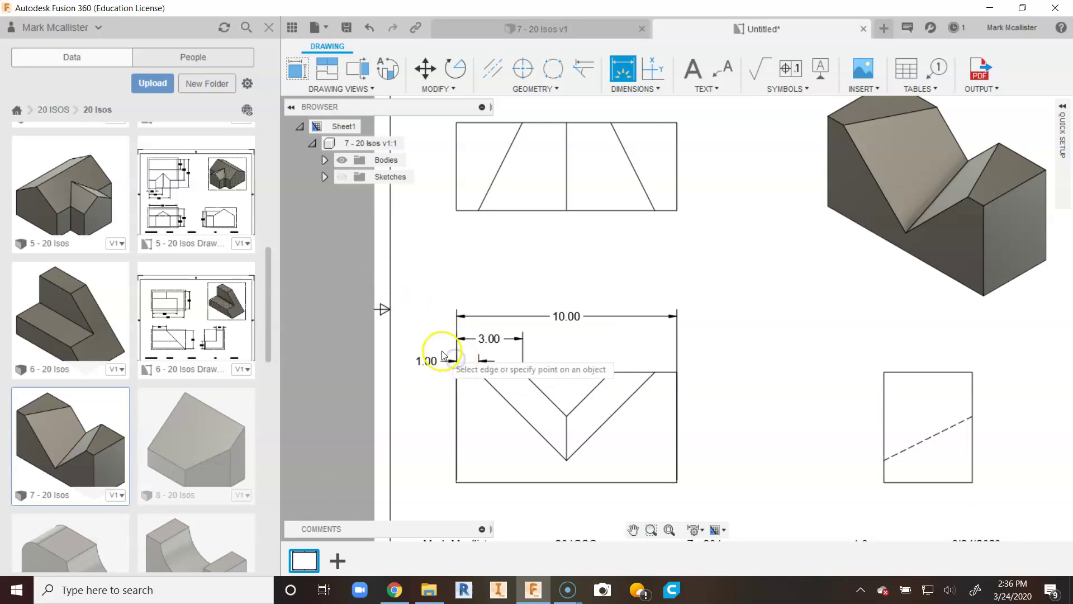
{"action": "right_click", "coordinate": [426, 327]}
{"action": "left_click", "coordinate": [486, 319]}
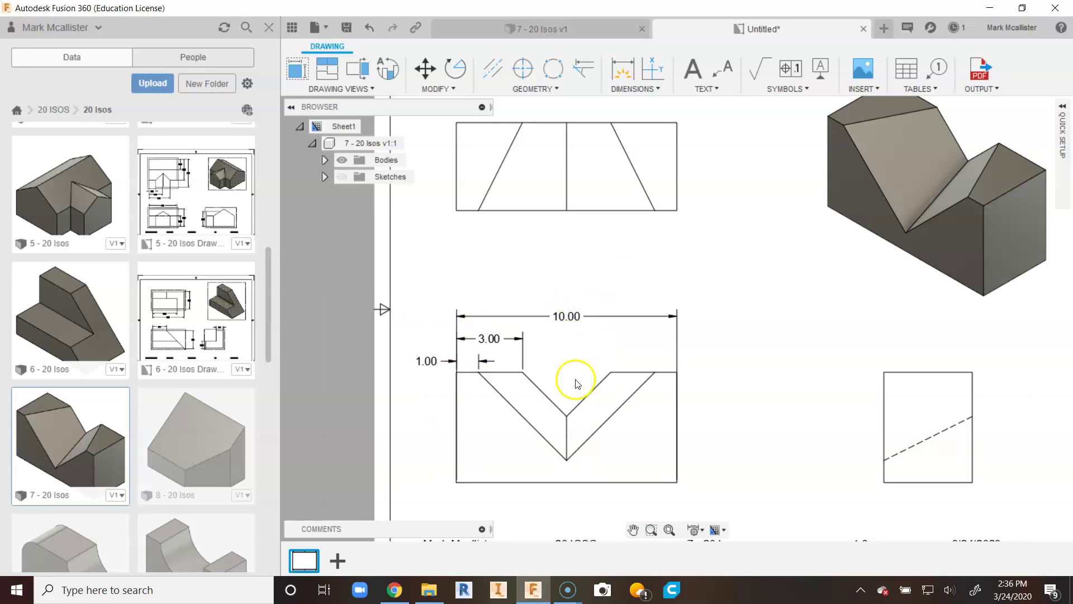
{"action": "left_click", "coordinate": [493, 68]}
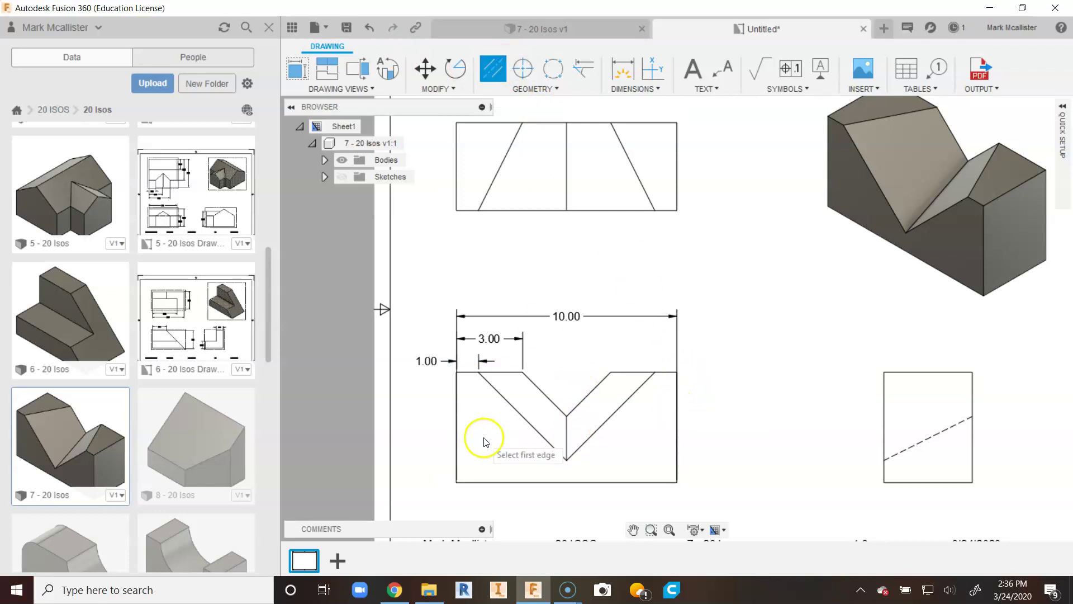
{"action": "right_click", "coordinate": [720, 278]}
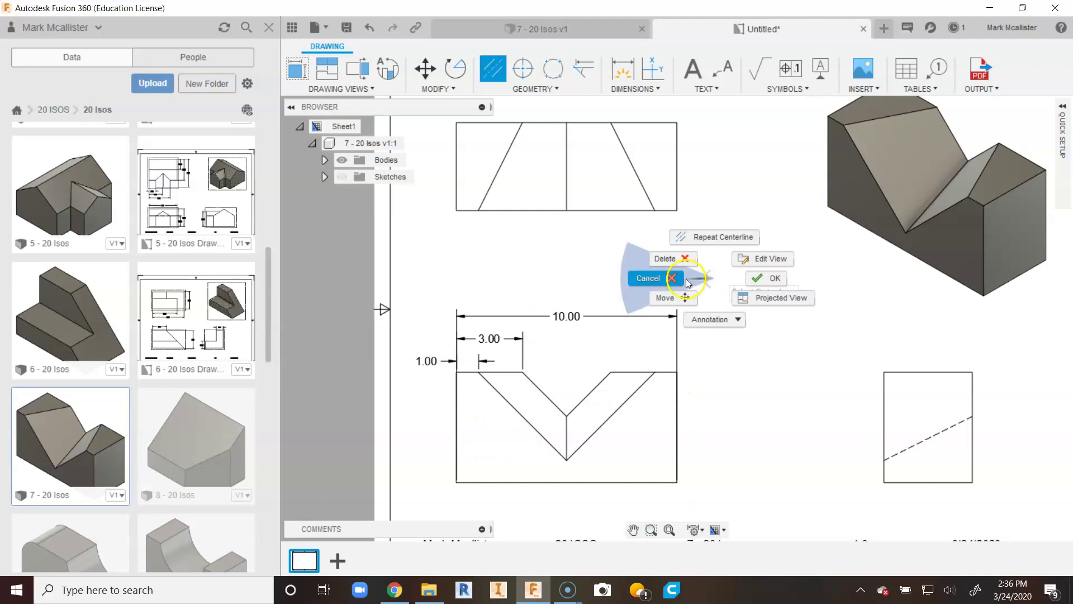
{"action": "left_click", "coordinate": [640, 278]}
{"action": "left_click", "coordinate": [491, 69]}
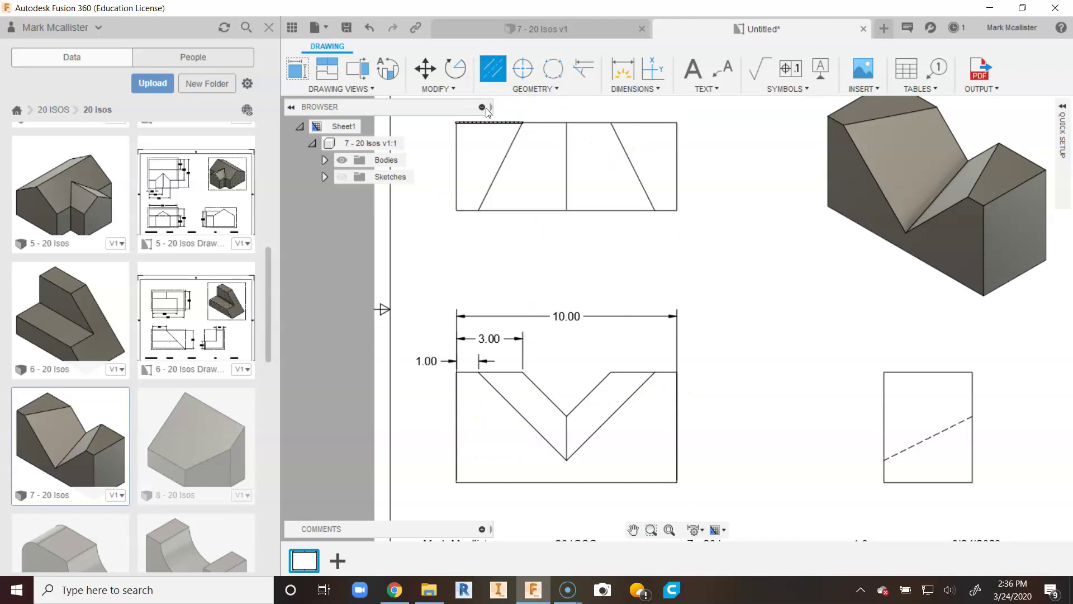
{"action": "left_click", "coordinate": [456, 159]}
{"action": "left_click", "coordinate": [676, 159]}
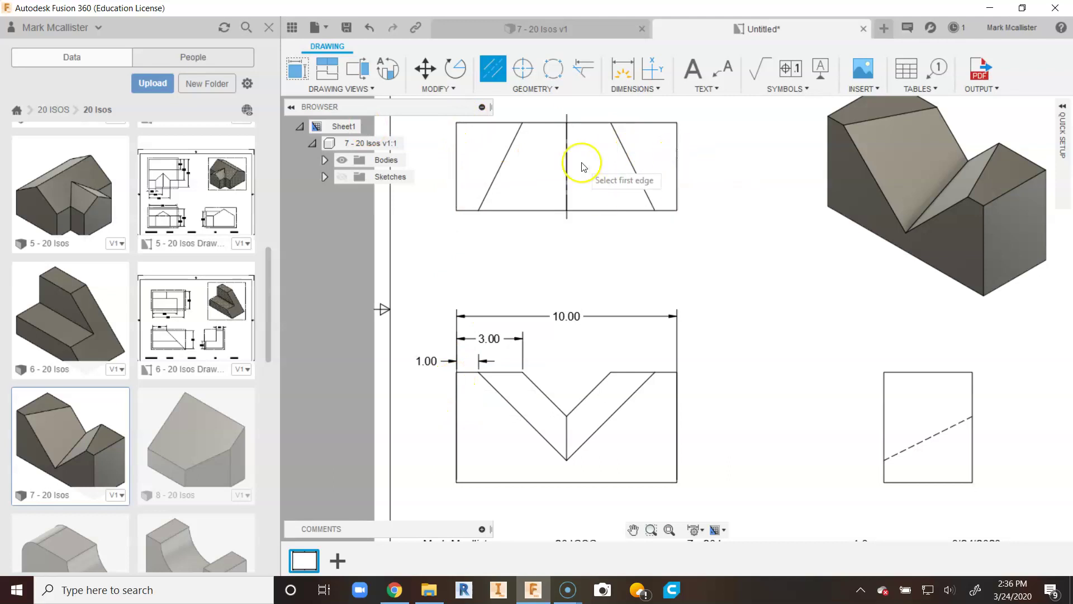
{"action": "scroll", "coordinate": [559, 168], "scroll_direction": "up", "scroll_amount": 5}
{"action": "scroll", "coordinate": [558, 206], "scroll_direction": "down", "scroll_amount": 5}
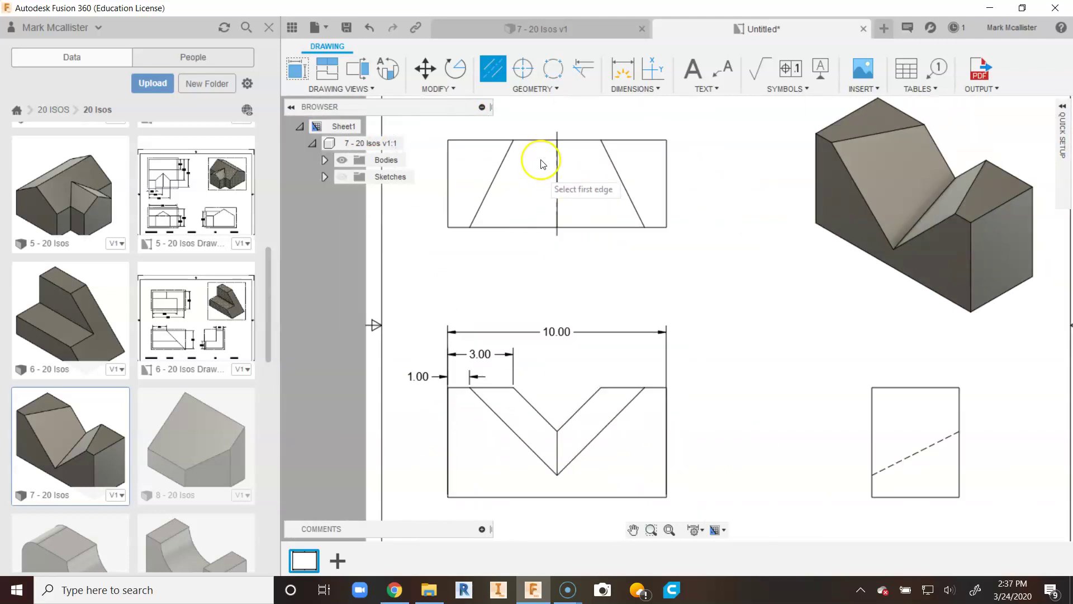
{"action": "left_click", "coordinate": [364, 30]}
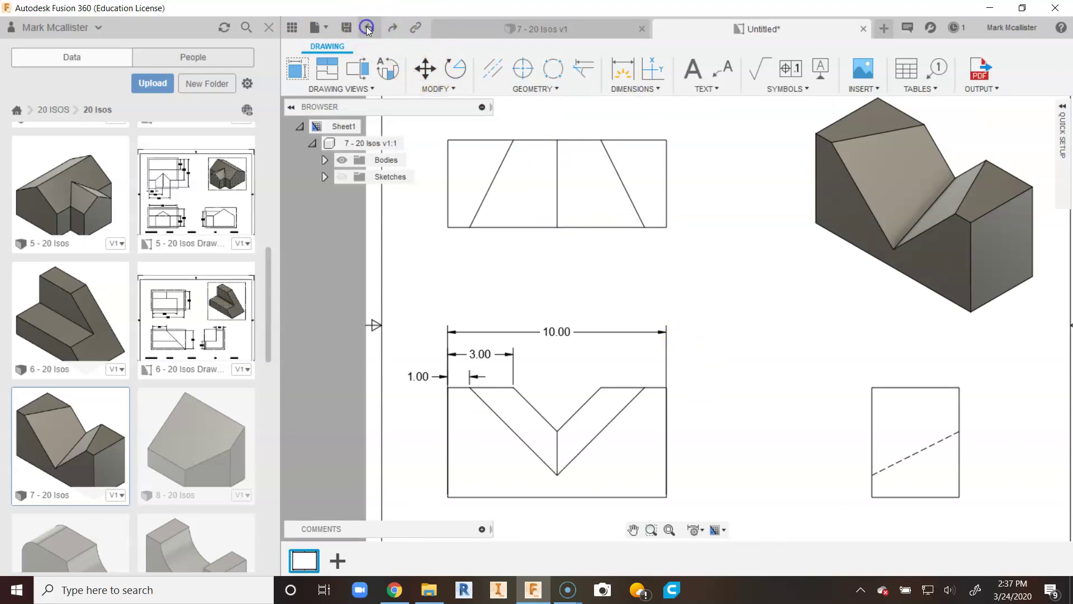
Add a 5.00 dimension below the top view's middle line
{"action": "middle_click_drag", "start_coordinate": [656, 283], "coordinate": [650, 328]}
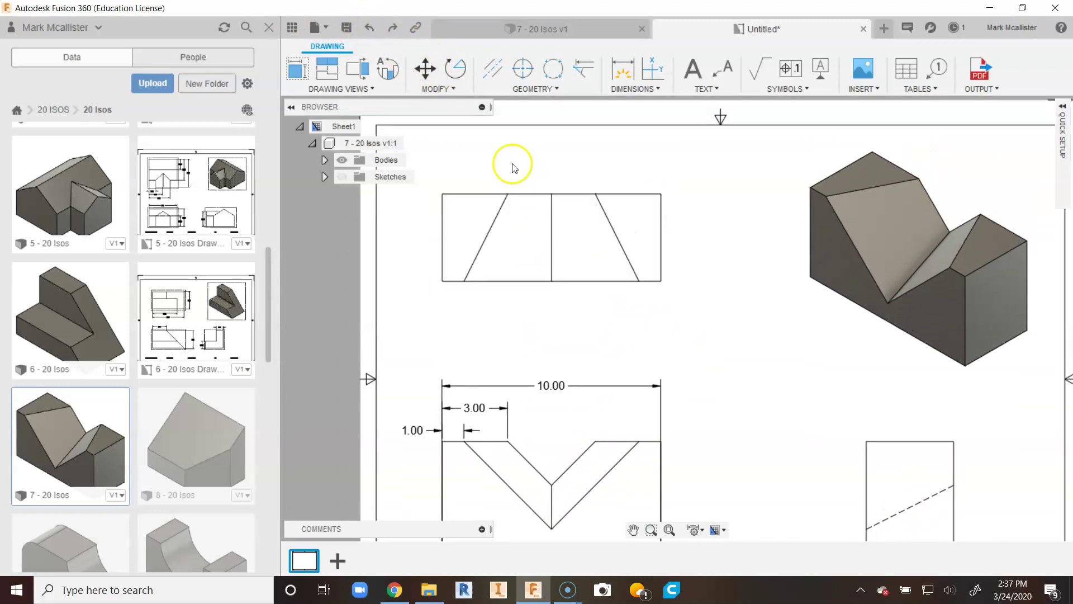
{"action": "left_click", "coordinate": [621, 71]}
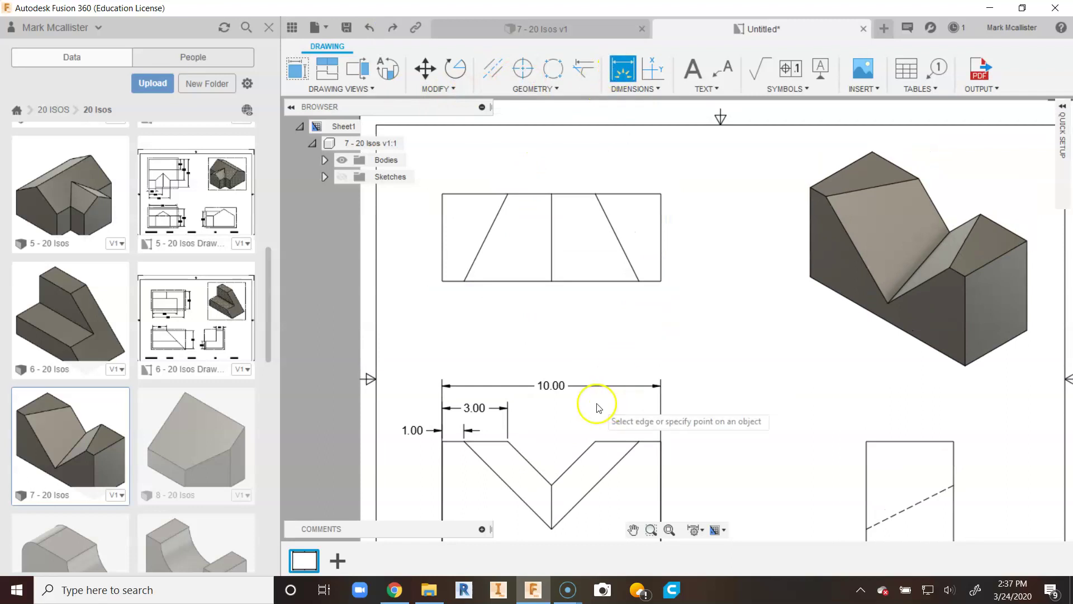
{"action": "left_click", "coordinate": [552, 281]}
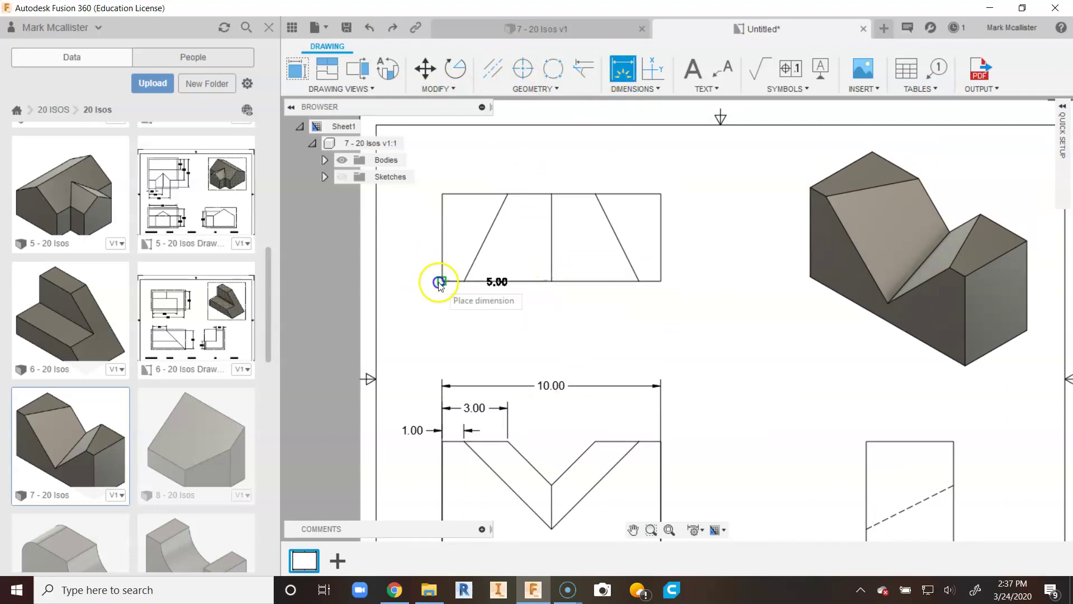
{"action": "left_click", "coordinate": [442, 301]}
{"action": "right_click", "coordinate": [548, 423]}
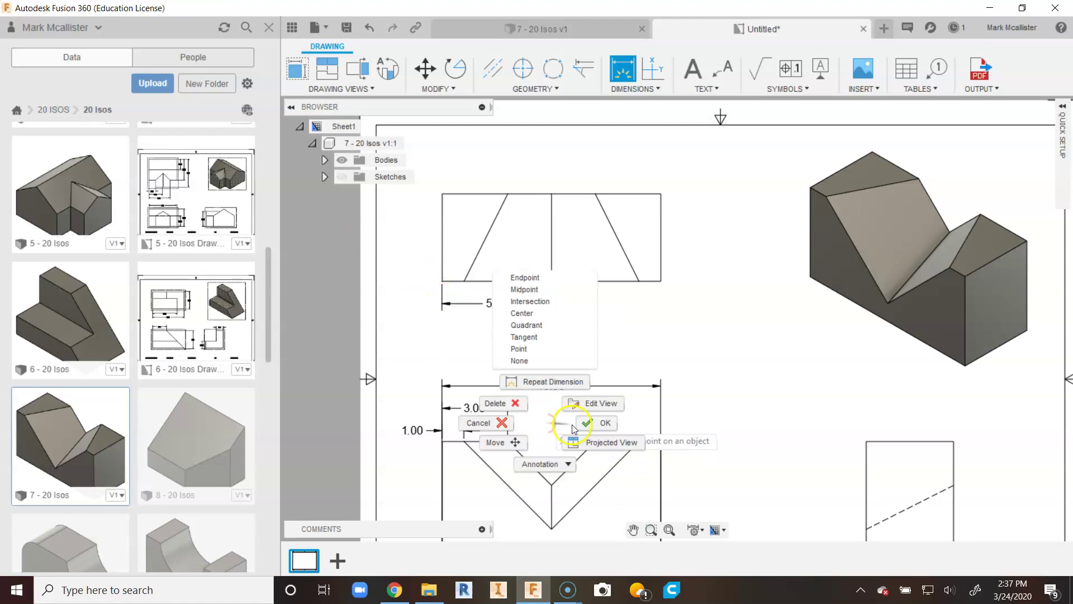
{"action": "left_click", "coordinate": [576, 425]}
Raise the 10.00 dimension and add a 5.00 dimension to the V point above the 3.00
{"action": "left_click", "coordinate": [551, 392]}
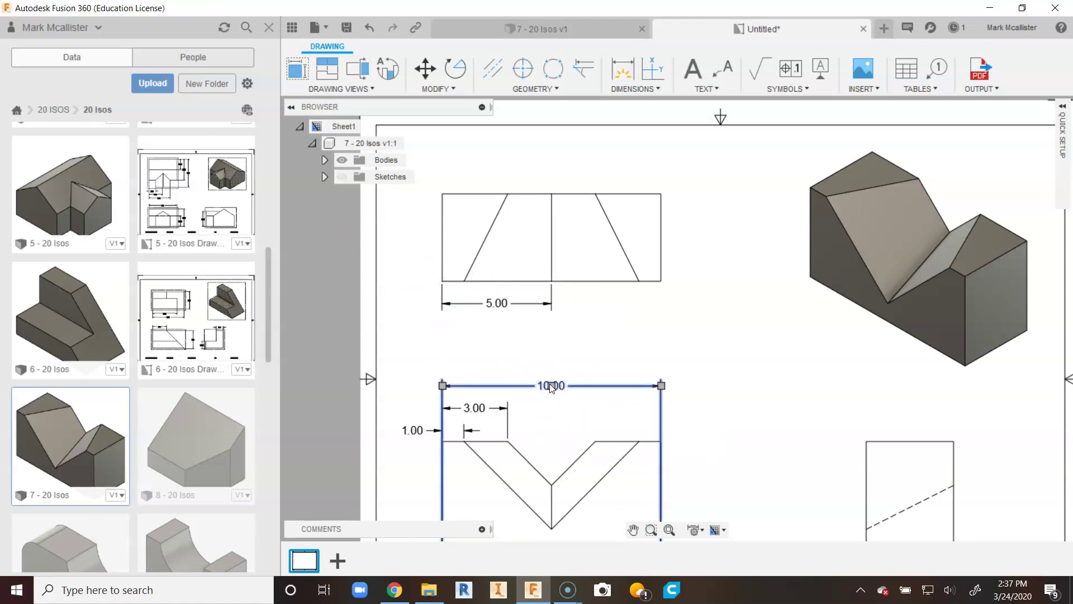
{"action": "left_click_drag", "start_coordinate": [551, 385], "coordinate": [551, 357]}
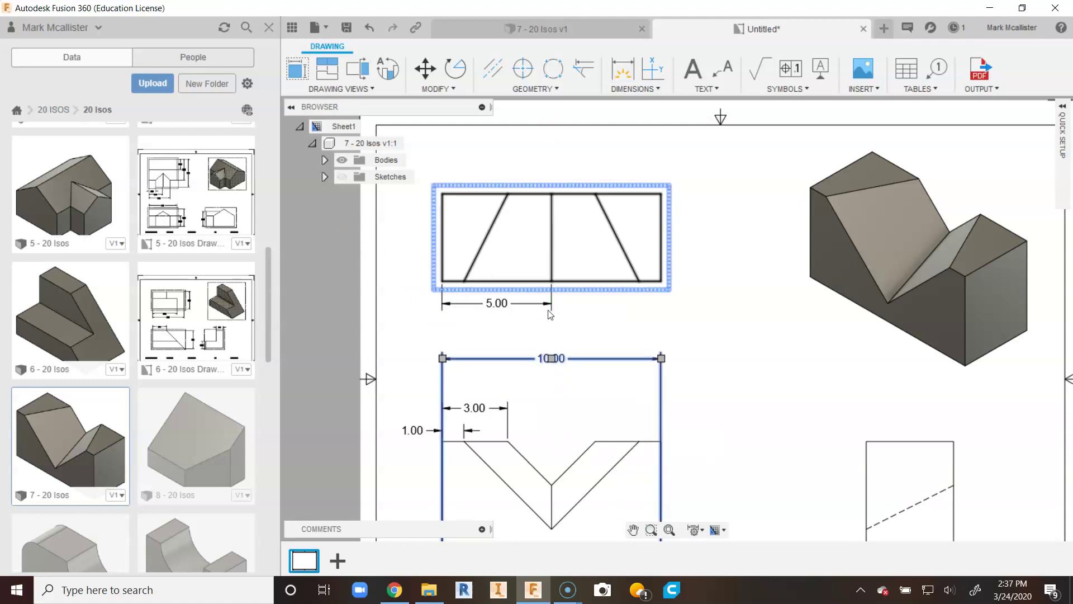
{"action": "left_click", "coordinate": [624, 75]}
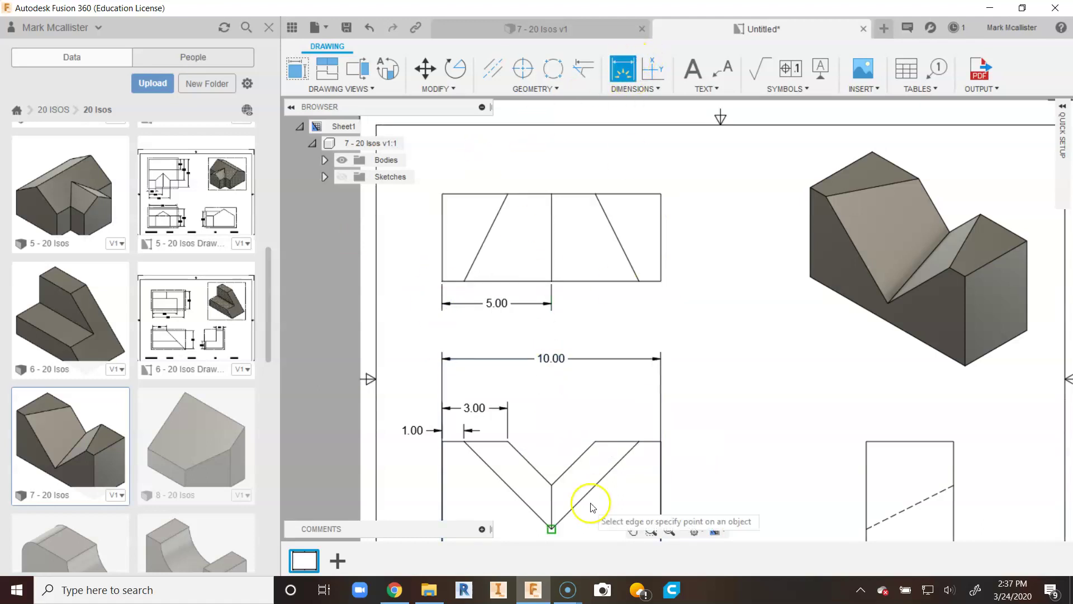
{"action": "left_click", "coordinate": [551, 486]}
{"action": "left_click", "coordinate": [441, 442]}
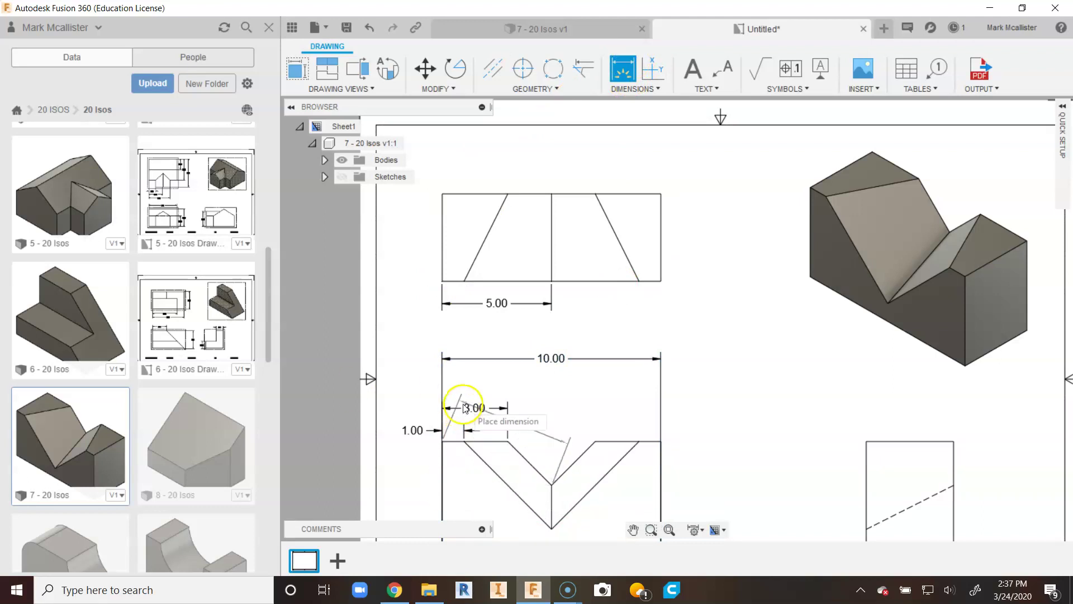
{"action": "left_click", "coordinate": [453, 373]}
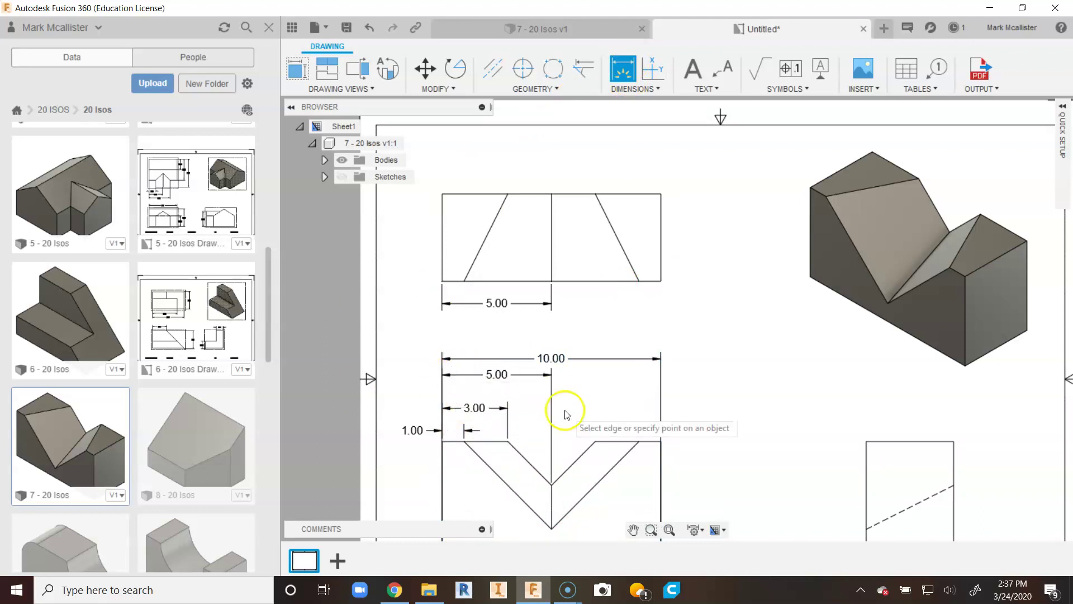
Delete the extra 5.00 dimension from the front view
{"action": "right_click", "coordinate": [613, 395]}
{"action": "left_click", "coordinate": [539, 391]}
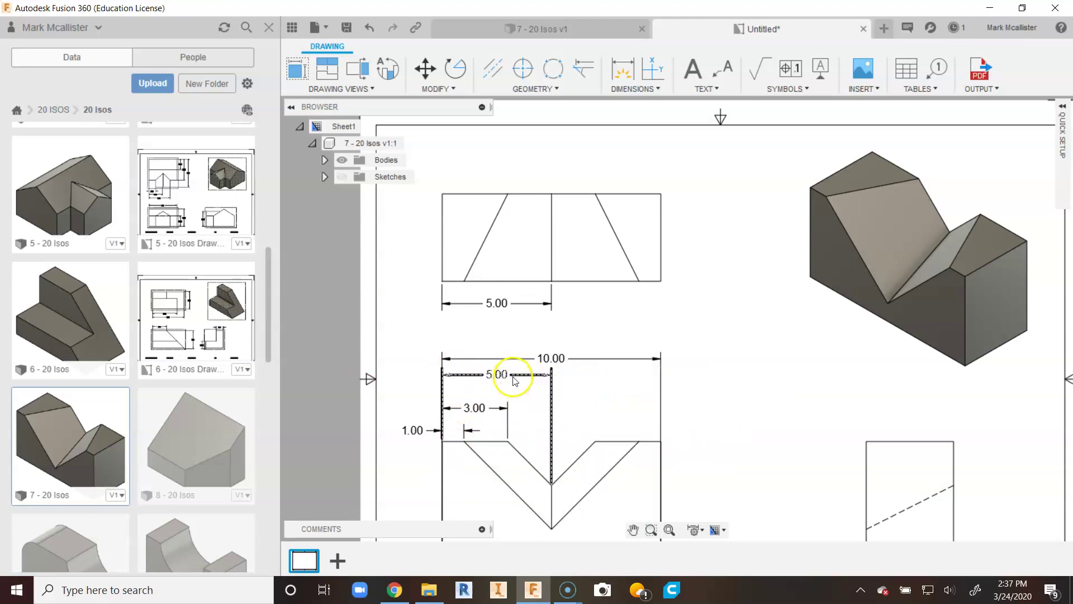
{"action": "right_click", "coordinate": [515, 379]}
{"action": "left_click", "coordinate": [491, 352]}
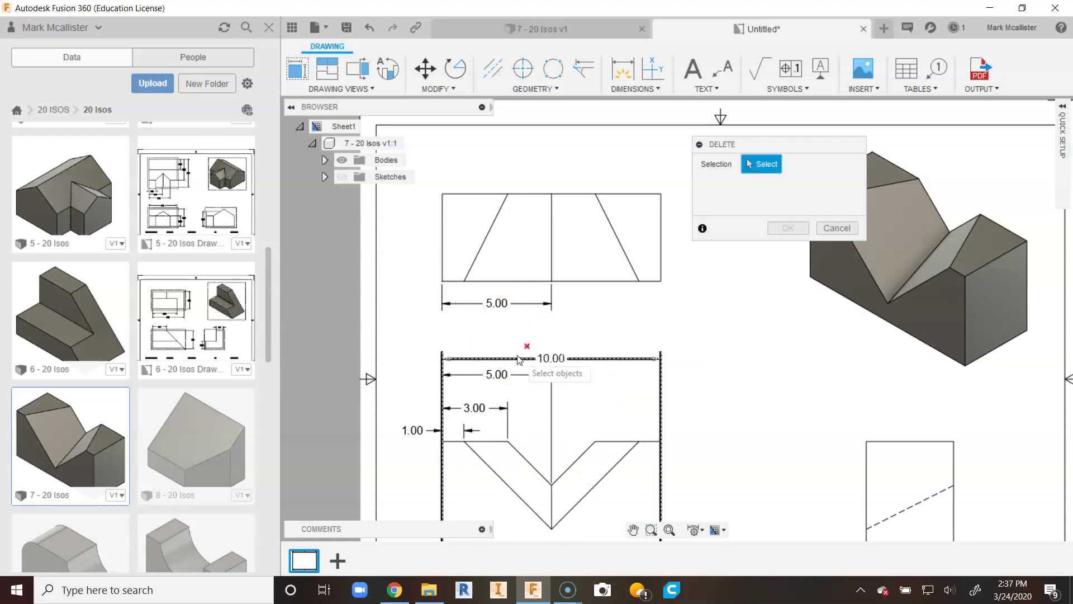
{"action": "left_click", "coordinate": [497, 383]}
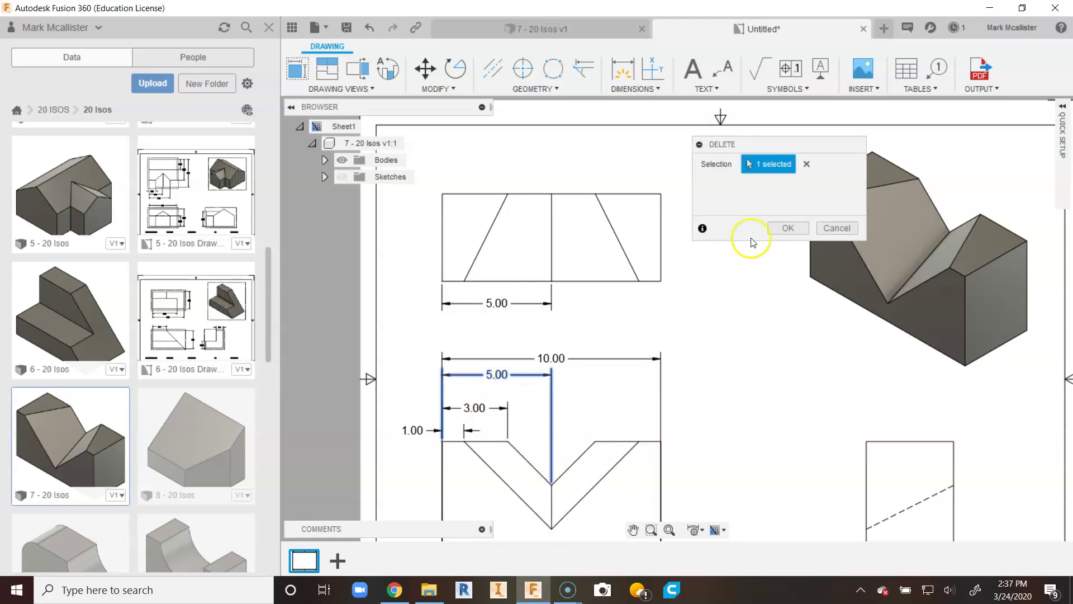
{"action": "left_click", "coordinate": [777, 229]}
Move the 10.00 dimension back down to its original spot
{"action": "left_click", "coordinate": [551, 359]}
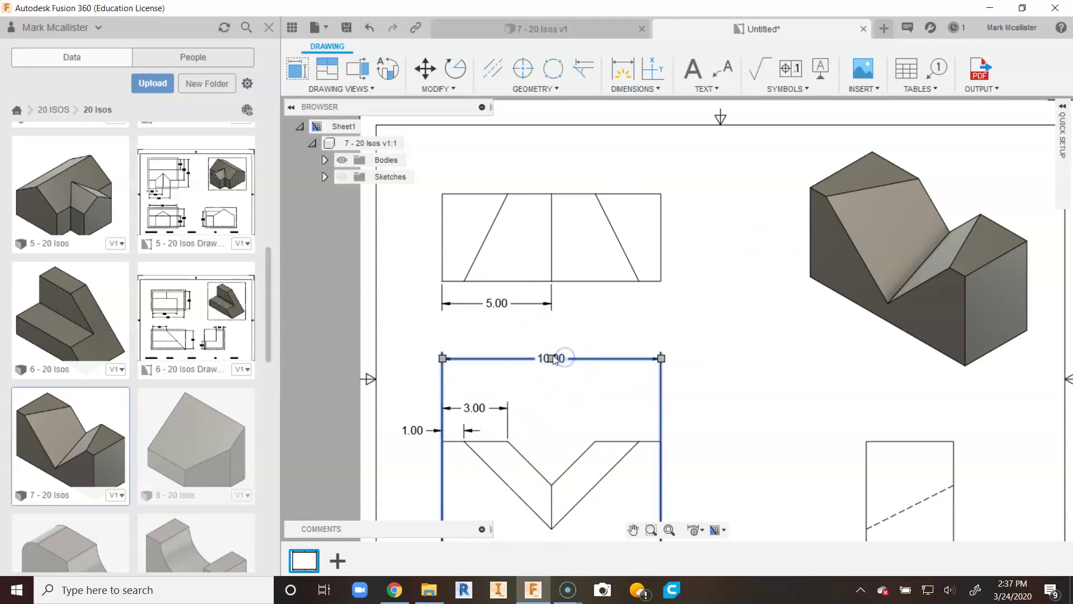
{"action": "left_click_drag", "start_coordinate": [551, 358], "coordinate": [551, 387]}
{"action": "left_click", "coordinate": [575, 342]}
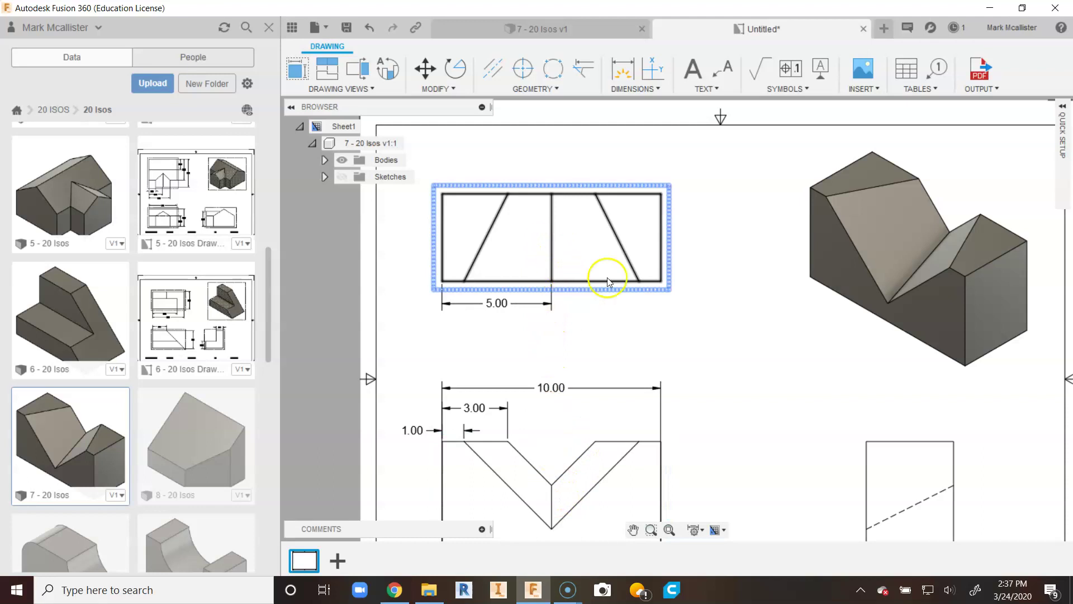
Drag the top view down closer to the front view
{"action": "left_click", "coordinate": [581, 260]}
{"action": "left_click", "coordinate": [553, 295]}
{"action": "left_click", "coordinate": [552, 240]}
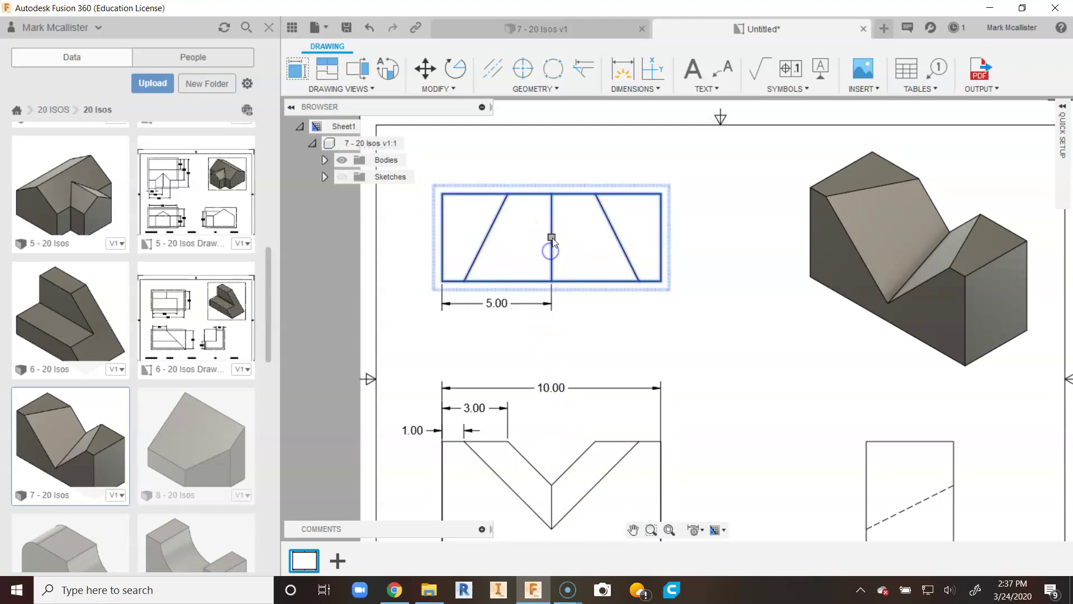
{"action": "left_click_drag", "start_coordinate": [551, 237], "coordinate": [551, 281]}
{"action": "mouse_move", "coordinate": [638, 371]}
{"action": "middle_mouse_down"}
{"action": "mouse_move", "coordinate": [642, 203]}
{"action": "mouse_move", "coordinate": [610, 220]}
{"action": "mouse_move", "coordinate": [609, 287]}
{"action": "middle_mouse_up"}
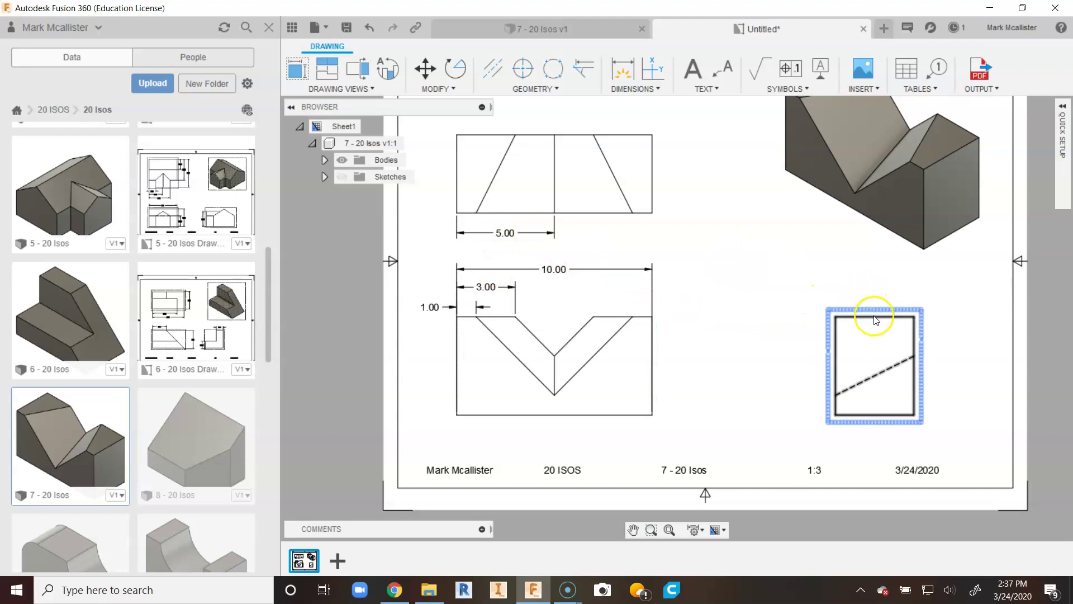
Dimension the top view's right edge with a 4.00 depth dimension
{"action": "left_click", "coordinate": [620, 69]}
{"action": "left_click", "coordinate": [652, 190]}
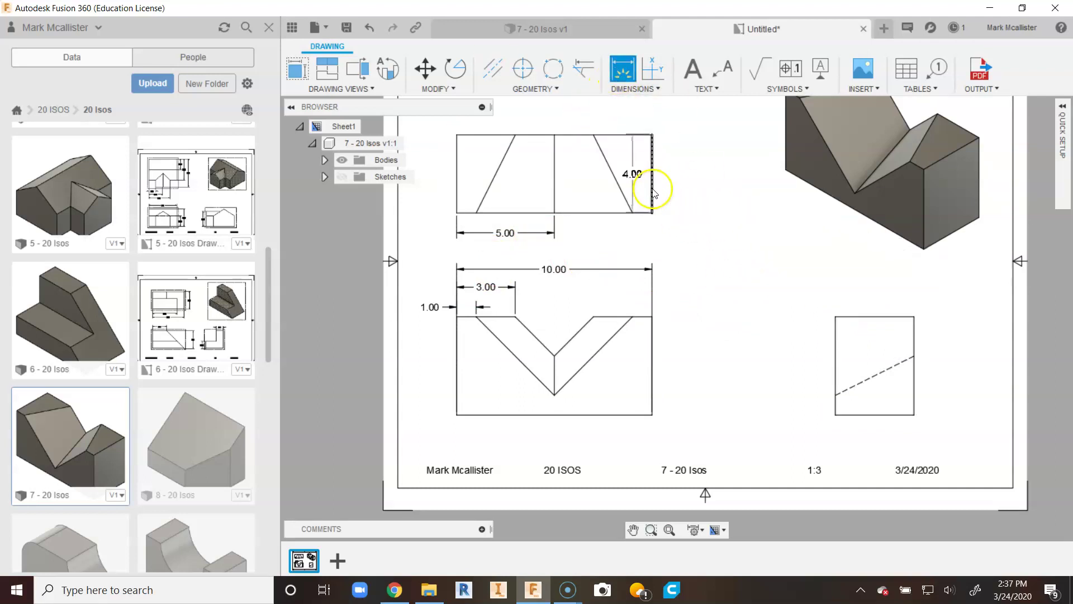
{"action": "left_click", "coordinate": [676, 195]}
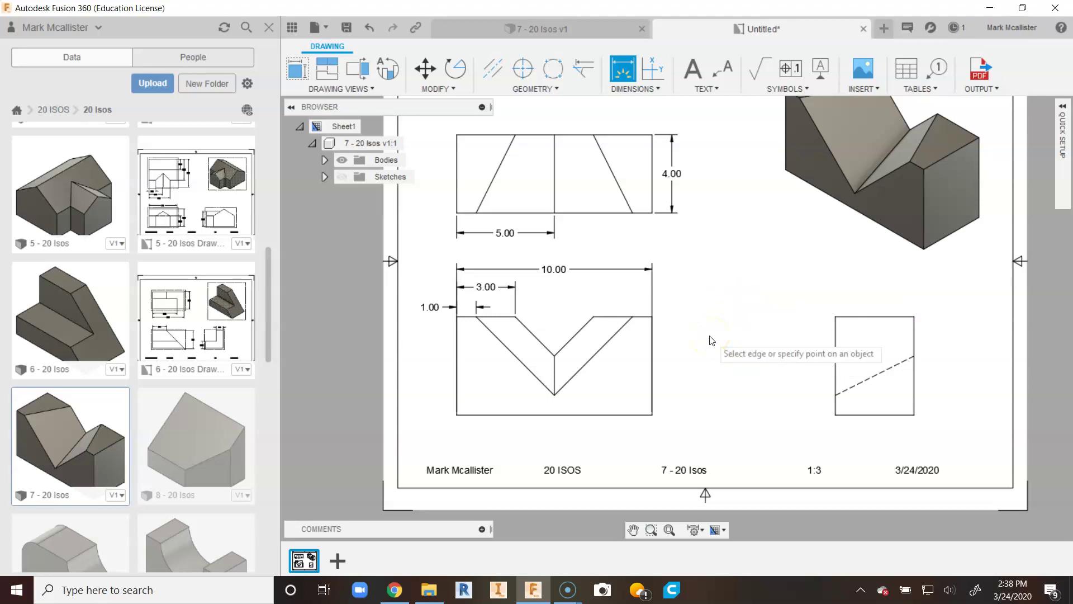
{"action": "scroll", "coordinate": [644, 349], "scroll_direction": "up", "scroll_amount": 1}
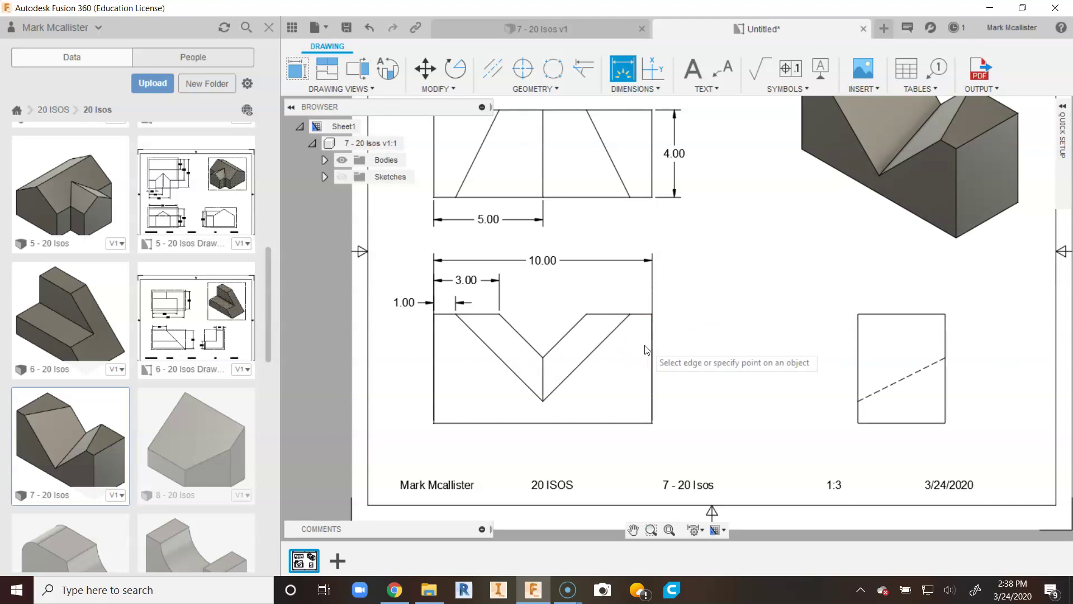
{"action": "scroll", "coordinate": [645, 349], "scroll_direction": "up", "scroll_amount": 1}
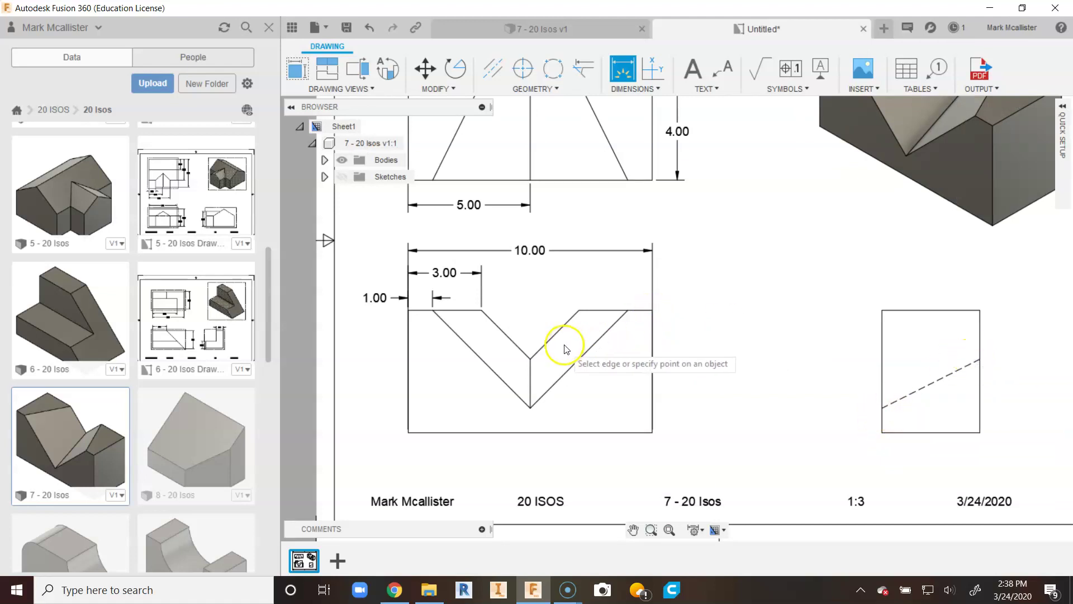
{"action": "scroll", "coordinate": [821, 269], "scroll_direction": "down", "scroll_amount": 1}
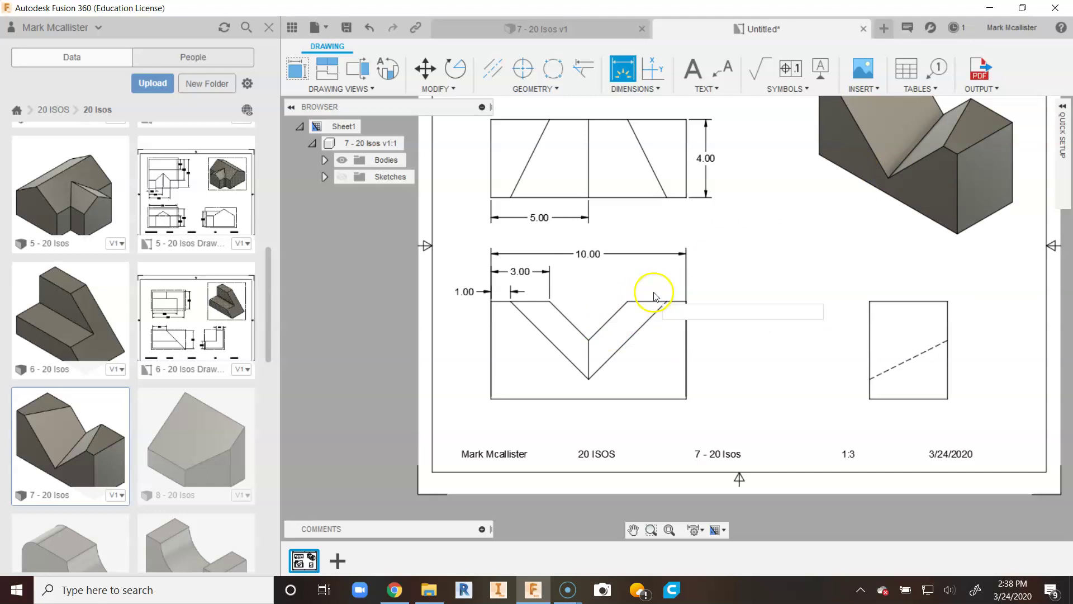
Add a 5.00 overall height and a 3.00 V-to-base dimension on the front view's right side
{"action": "left_click", "coordinate": [628, 302]}
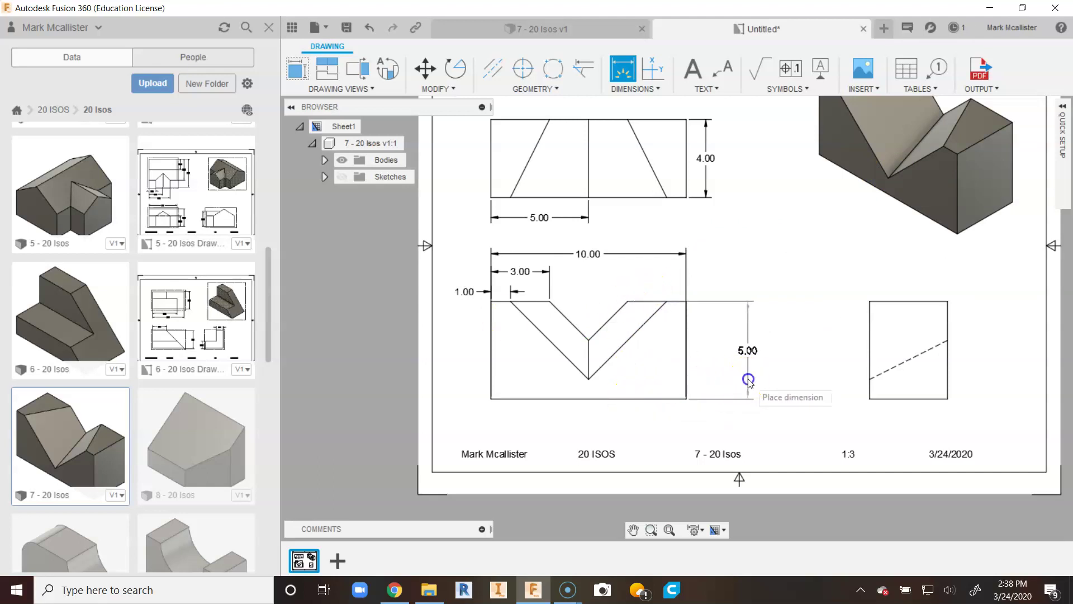
{"action": "left_click", "coordinate": [748, 380]}
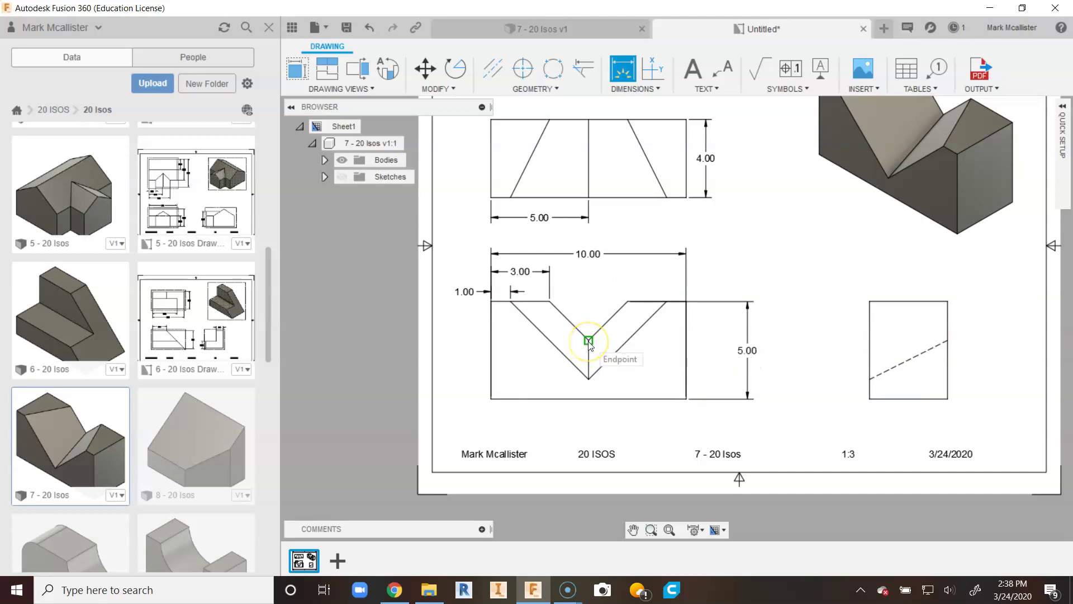
{"action": "left_click", "coordinate": [589, 340]}
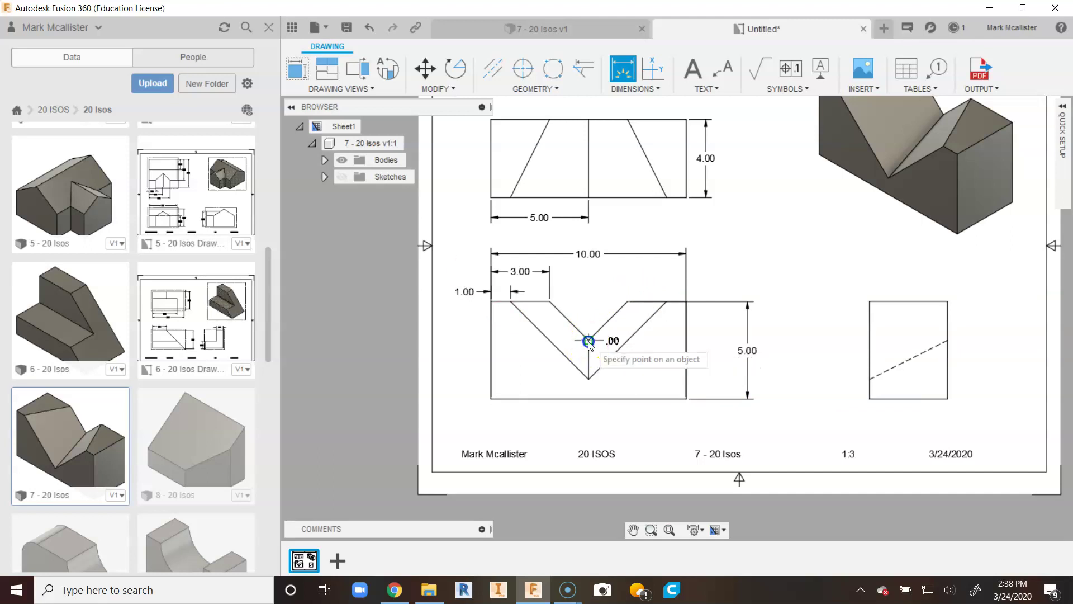
{"action": "left_click", "coordinate": [587, 399]}
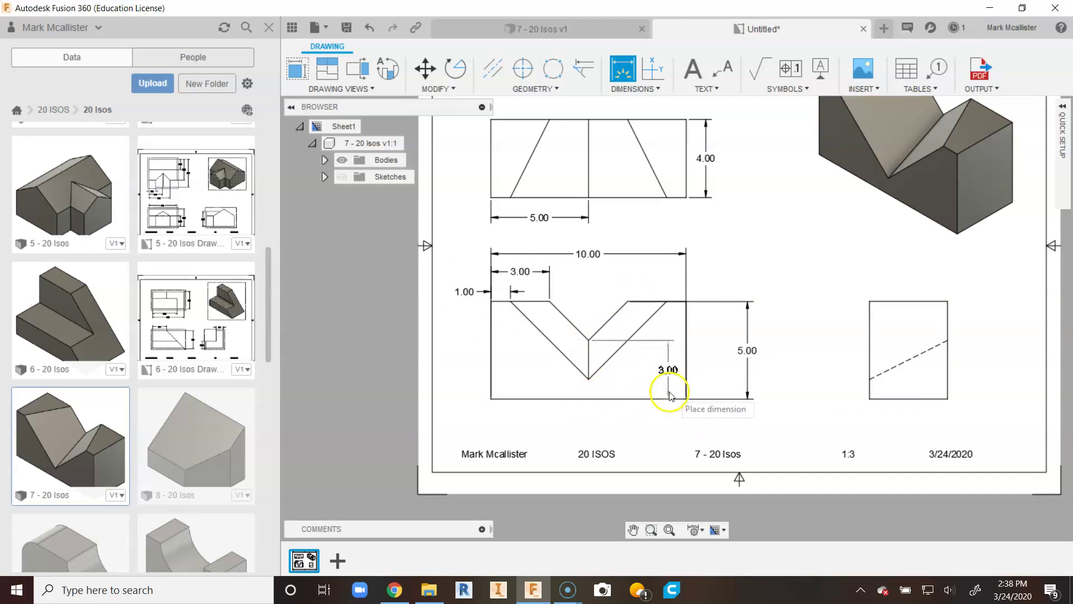
{"action": "left_click", "coordinate": [728, 384]}
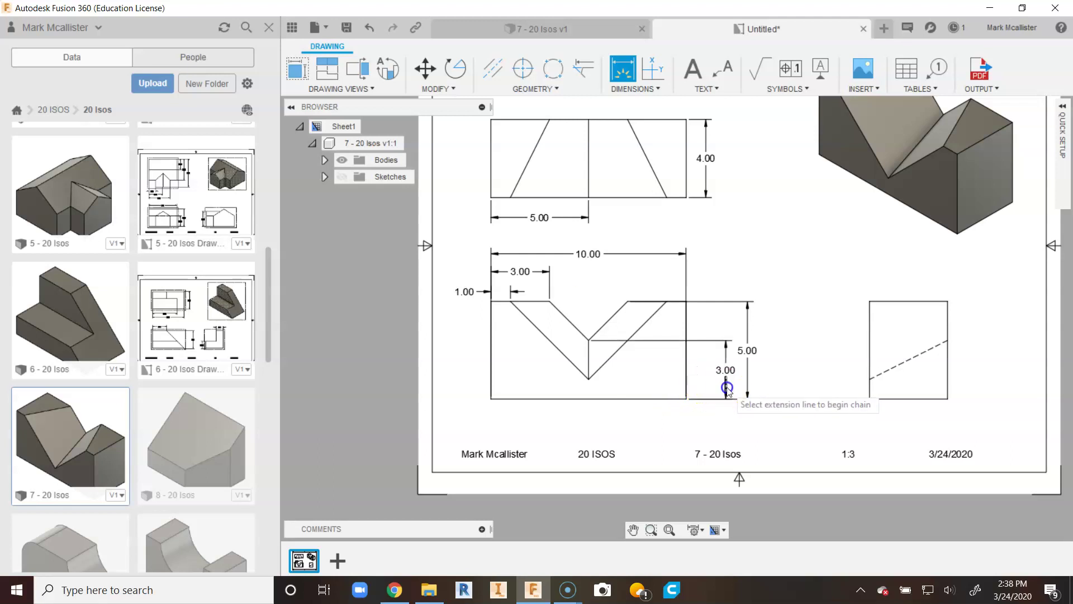
{"action": "right_click", "coordinate": [775, 285]}
{"action": "key", "text": "Escape"}
Move the 5.00 height dimension further right, then select and deselect the side view
{"action": "left_click", "coordinate": [748, 351]}
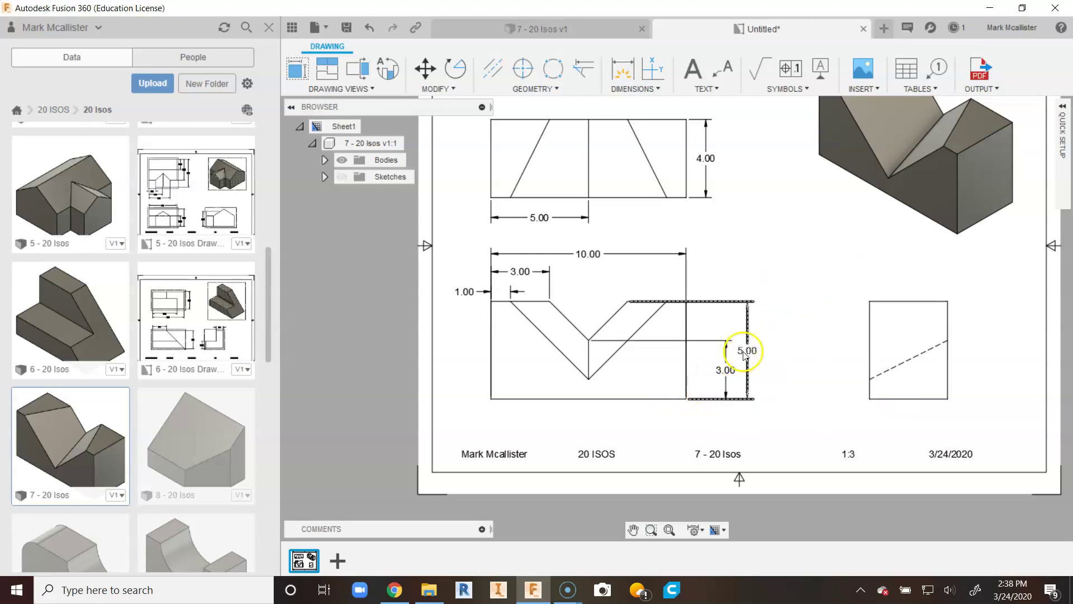
{"action": "left_click_drag", "start_coordinate": [748, 351], "coordinate": [814, 370]}
{"action": "left_click", "coordinate": [727, 370]}
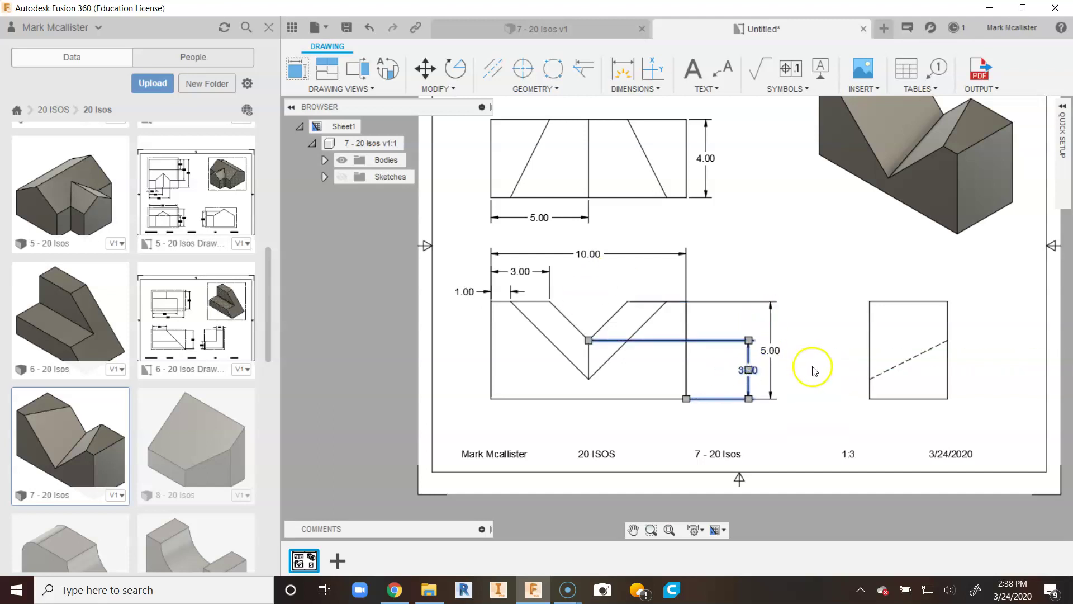
{"action": "scroll", "coordinate": [894, 369], "scroll_direction": "up", "scroll_amount": 2}
{"action": "left_click", "coordinate": [897, 372]}
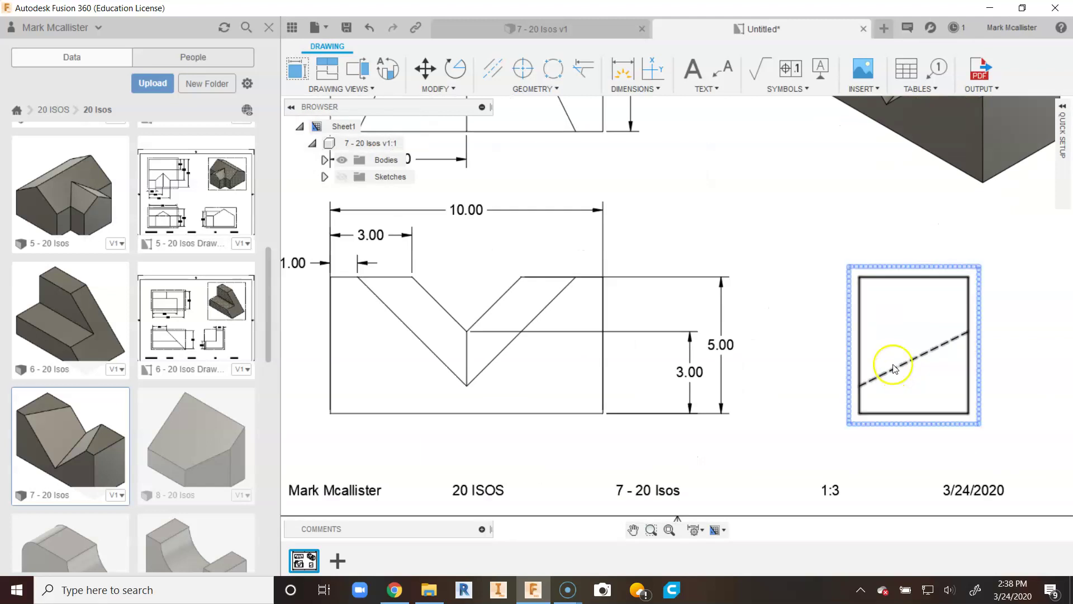
{"action": "left_click", "coordinate": [810, 325]}
{"action": "scroll", "coordinate": [810, 326], "scroll_direction": "down", "scroll_amount": 1}
{"action": "left_click", "coordinate": [869, 350]}
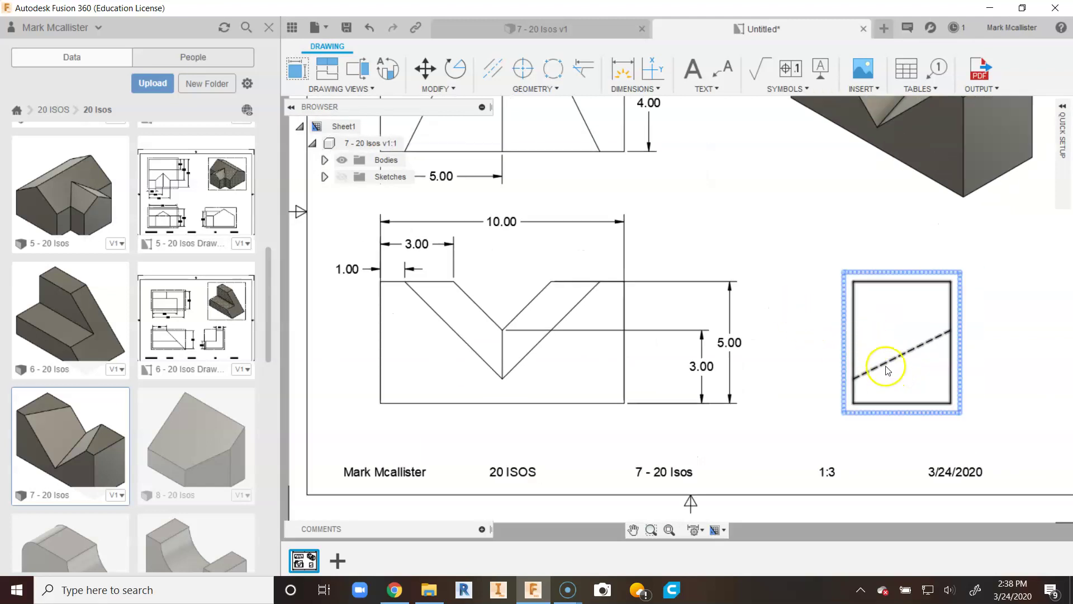
{"action": "left_click", "coordinate": [795, 263]}
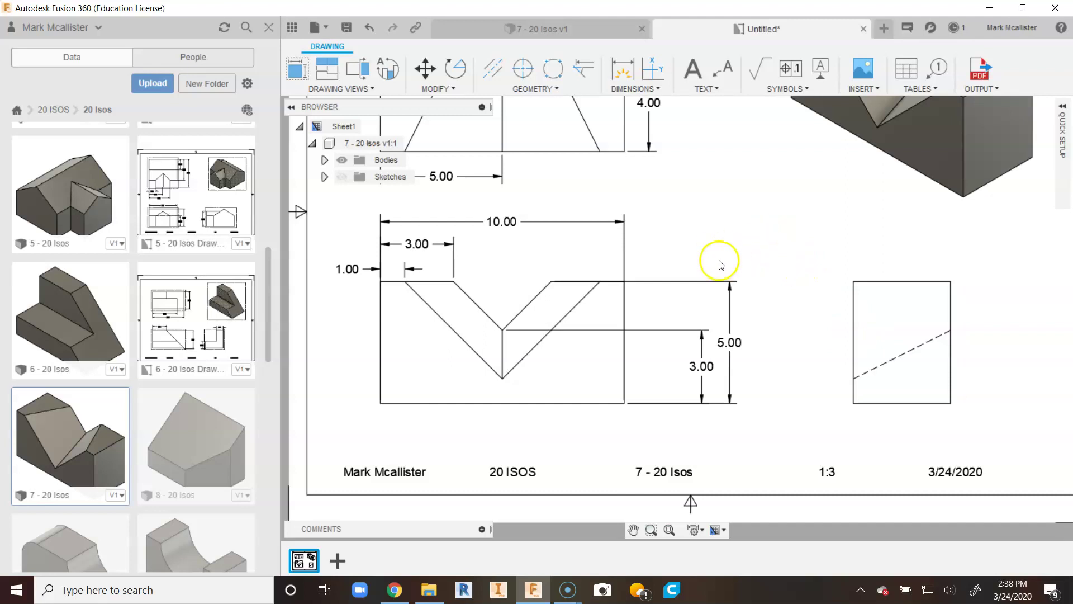
Dimension 1.00 from the V's lowest point to the front view's base, then shift the side view left
{"action": "left_click", "coordinate": [622, 70]}
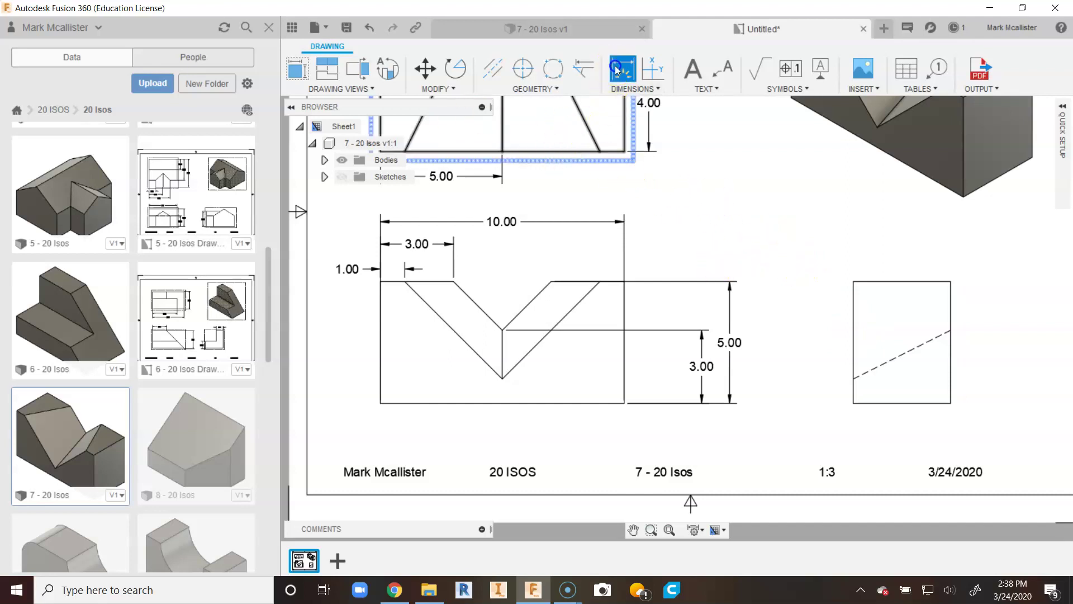
{"action": "left_click", "coordinate": [503, 379]}
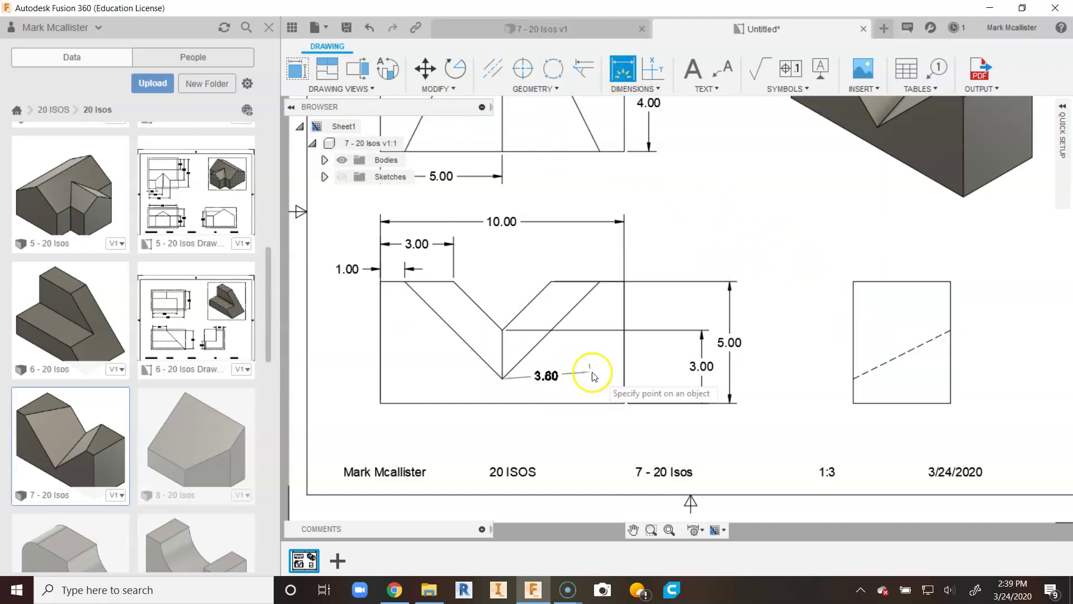
{"action": "left_click", "coordinate": [502, 403]}
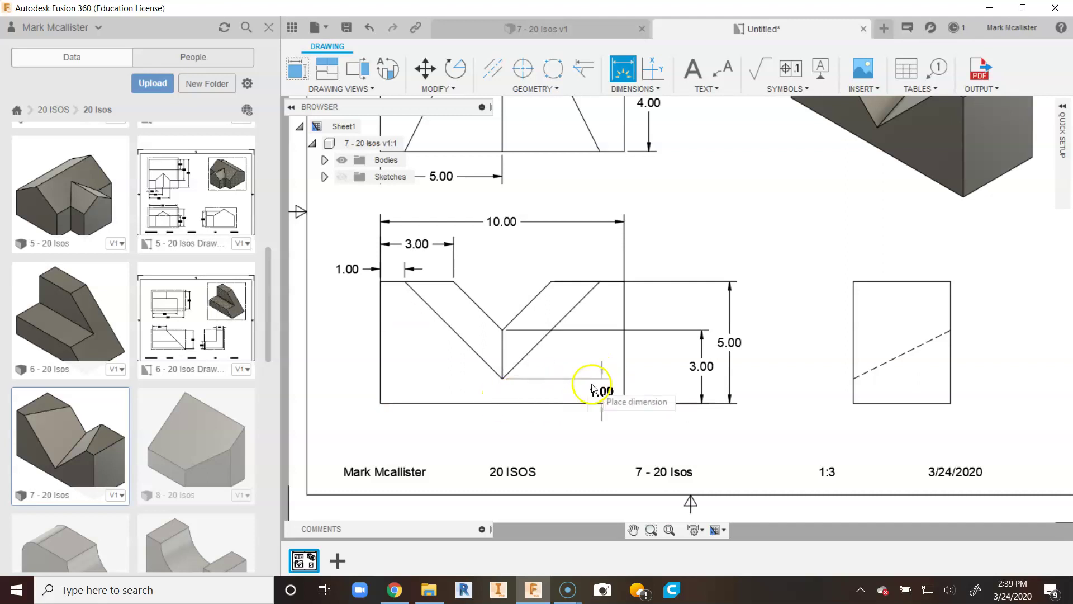
{"action": "left_click", "coordinate": [668, 390]}
{"action": "right_click", "coordinate": [689, 442]}
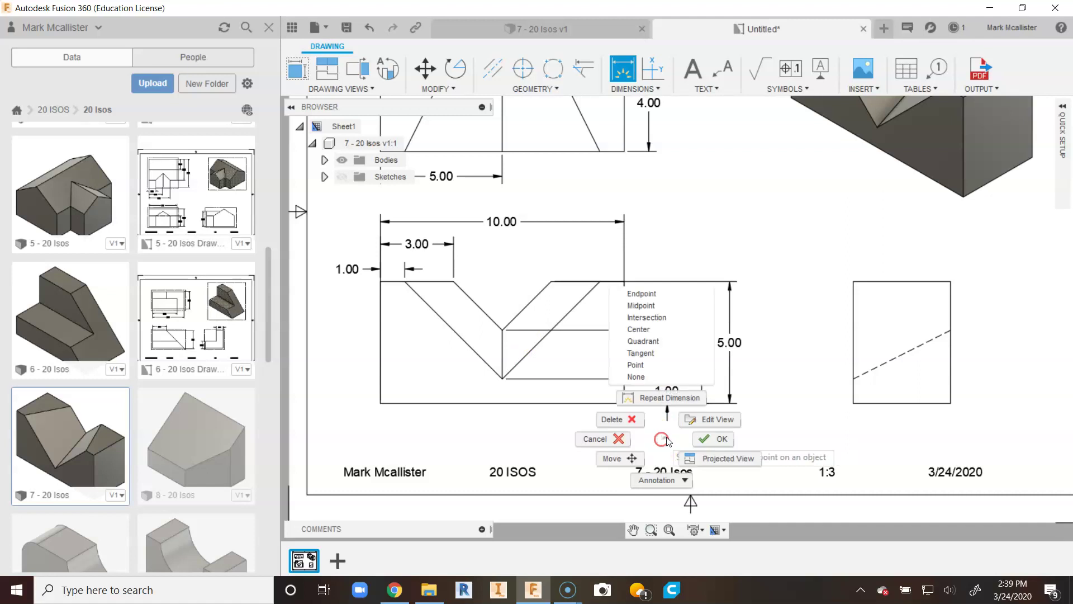
{"action": "left_click", "coordinate": [697, 441]}
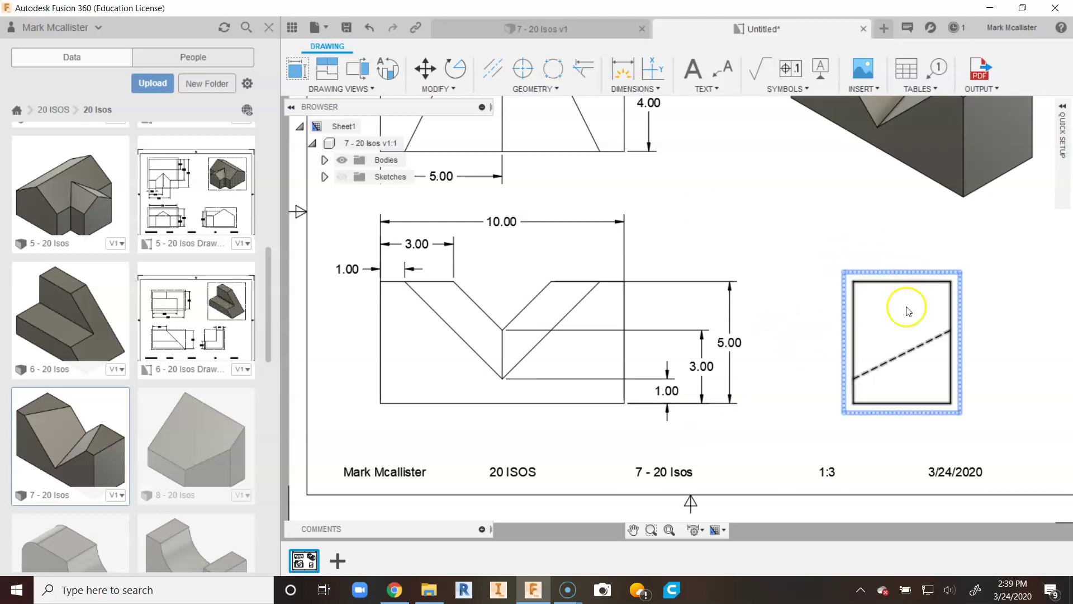
{"action": "left_click_drag", "start_coordinate": [902, 342], "coordinate": [876, 335]}
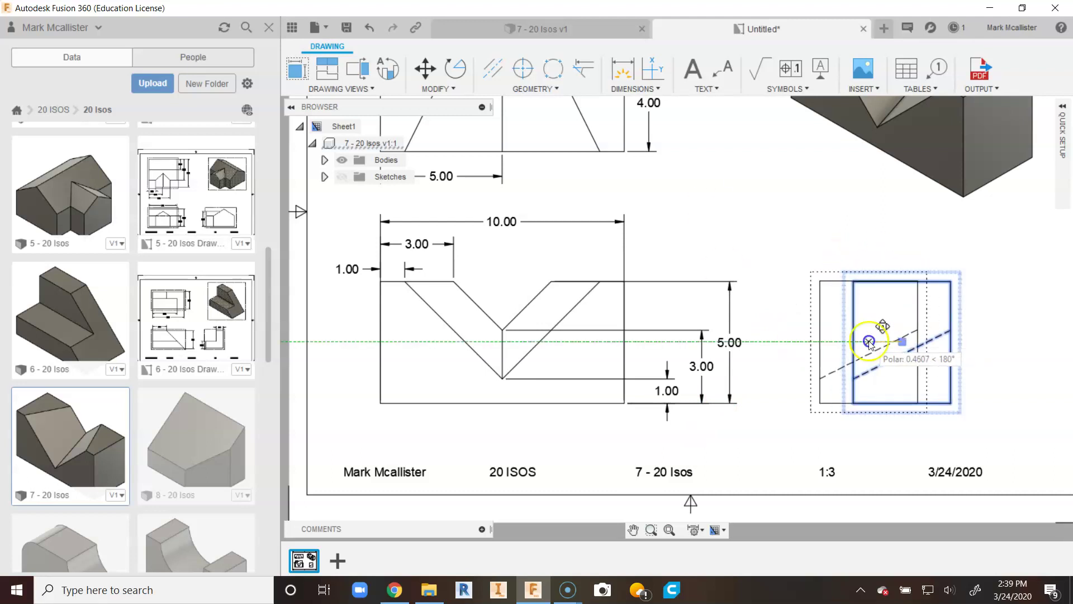
{"action": "scroll", "coordinate": [797, 422], "scroll_direction": "down", "scroll_amount": 1}
{"action": "scroll", "coordinate": [797, 422], "scroll_direction": "down", "scroll_amount": 1}
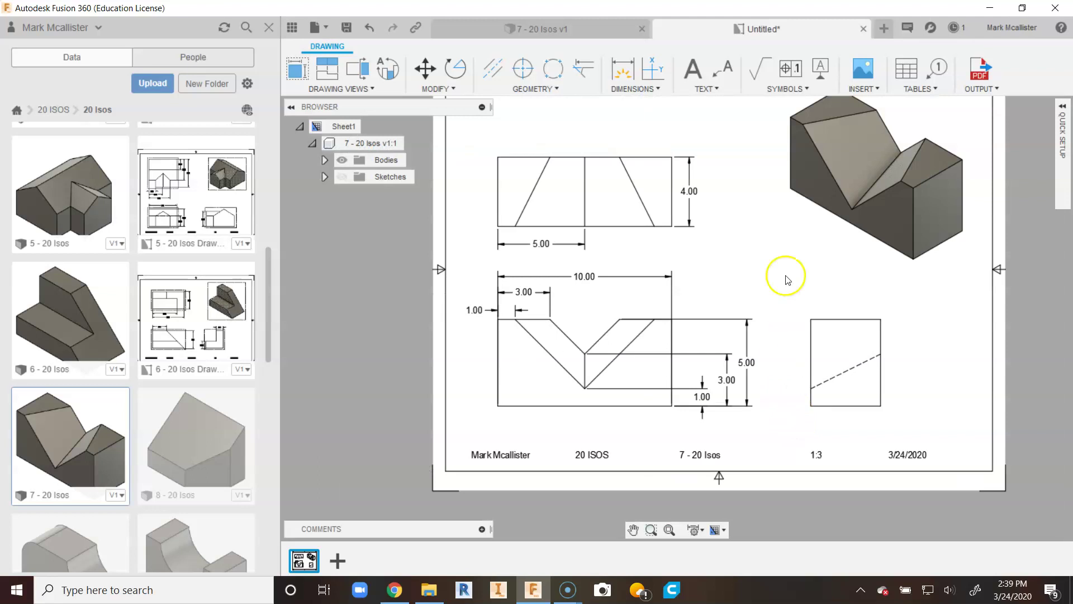
{"action": "mouse_move", "coordinate": [786, 276]}
{"action": "middle_mouse_down"}
{"action": "mouse_move", "coordinate": [774, 304]}
{"action": "mouse_move", "coordinate": [728, 283]}
{"action": "middle_mouse_up"}
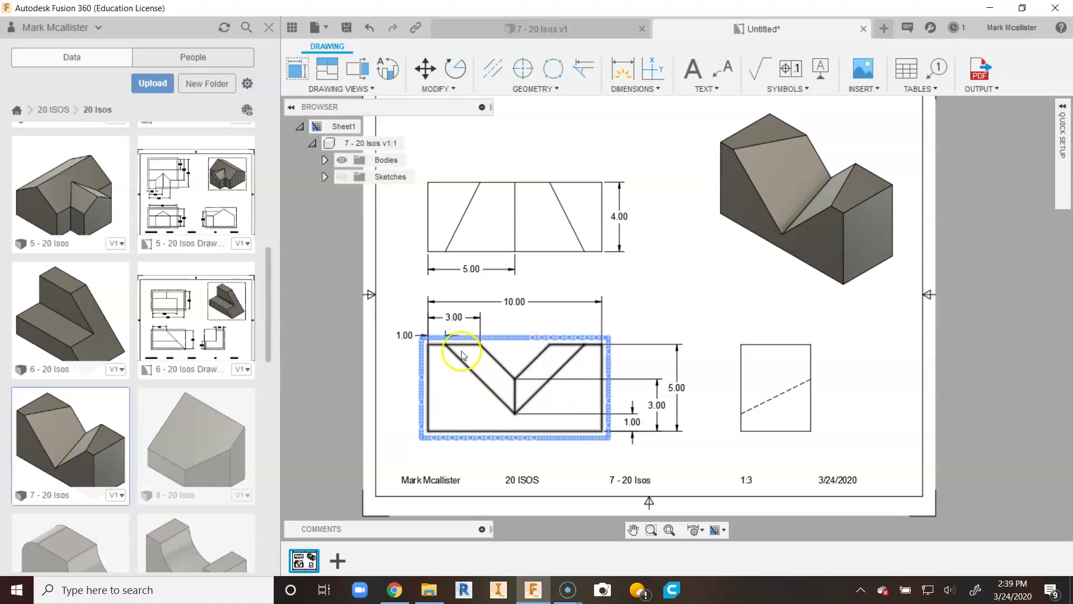
{"action": "scroll", "coordinate": [512, 332], "scroll_direction": "up", "scroll_amount": 1}
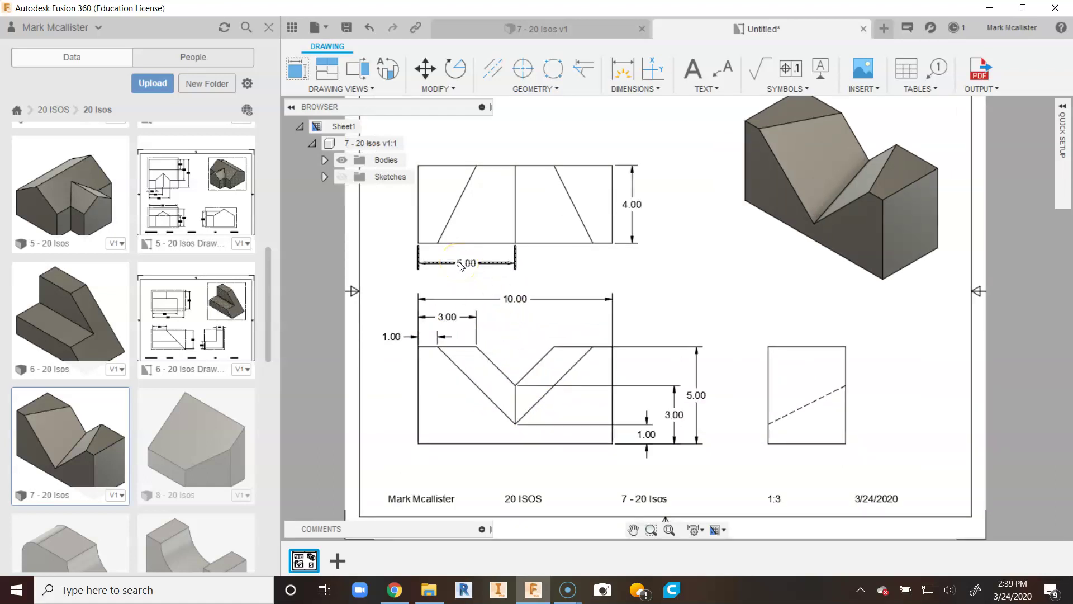
{"action": "left_click", "coordinate": [511, 351]}
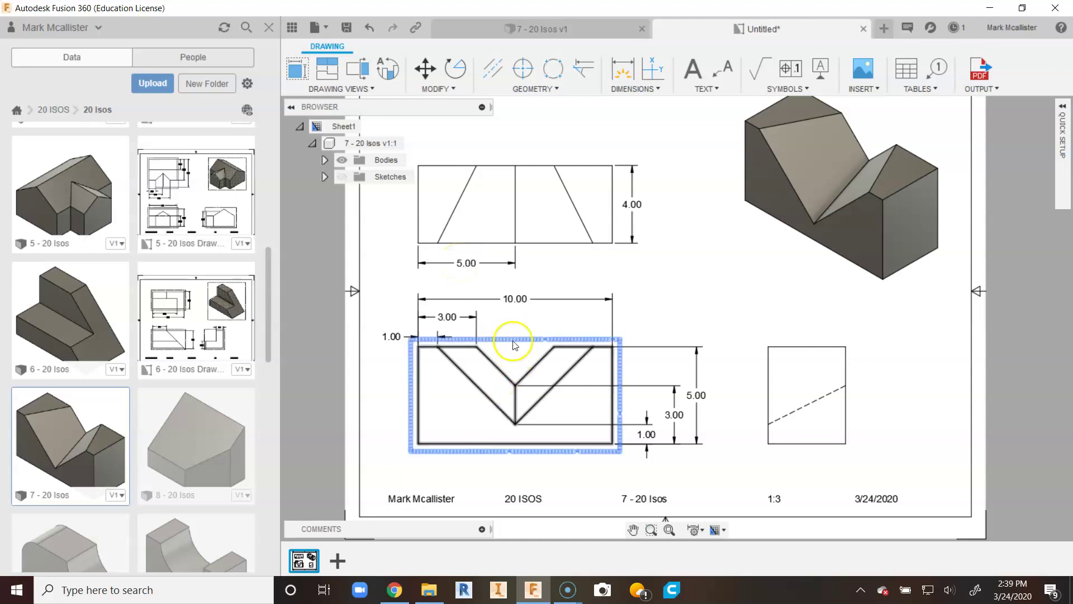
{"action": "left_click", "coordinate": [501, 317]}
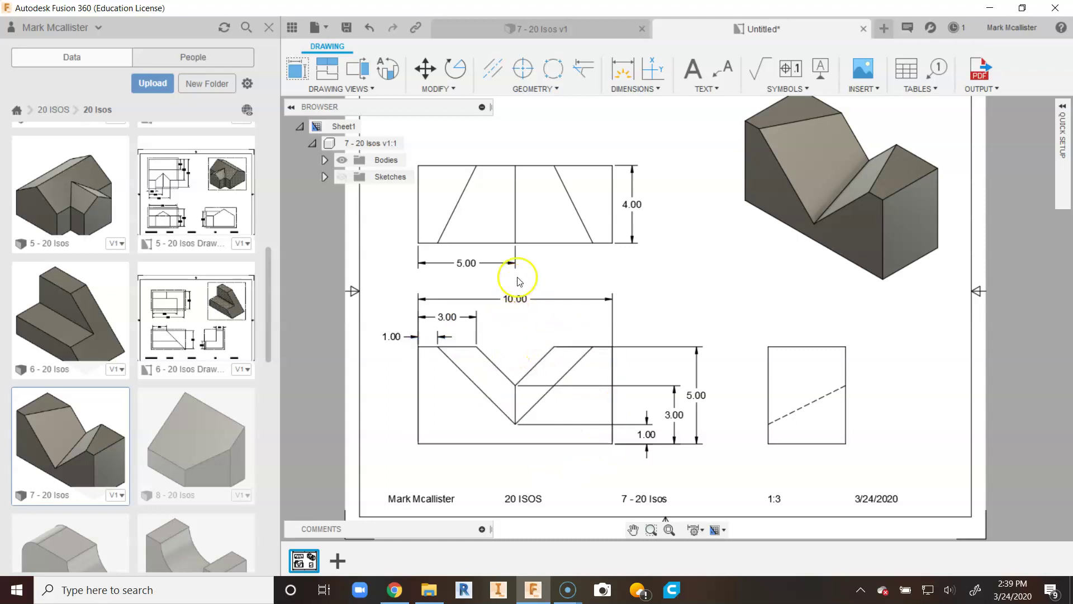
{"action": "left_click", "coordinate": [548, 271]}
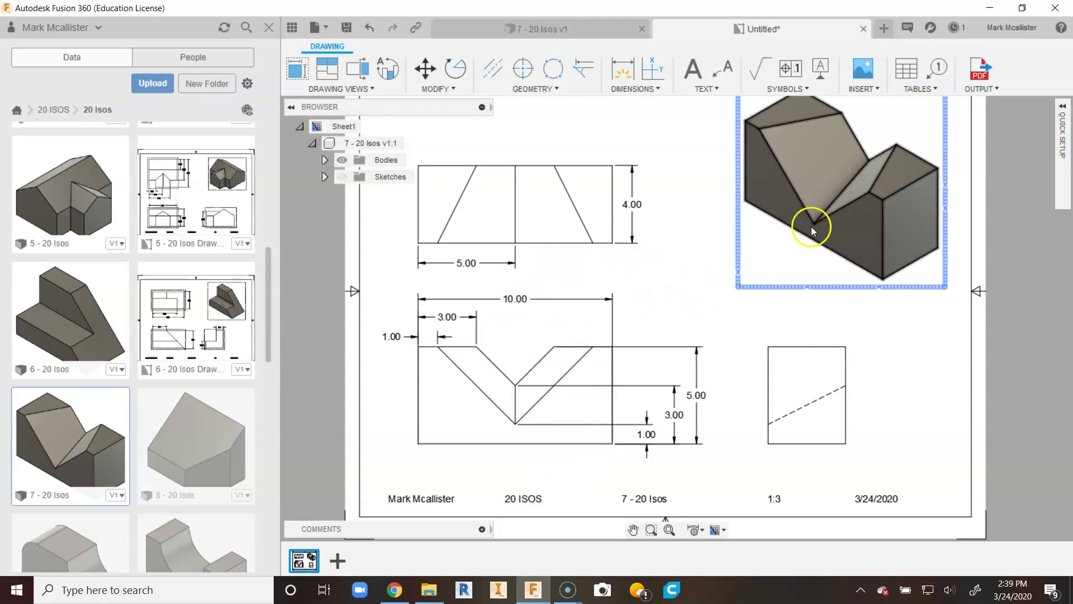
{"action": "middle_click_drag", "start_coordinate": [790, 302], "coordinate": [777, 321]}
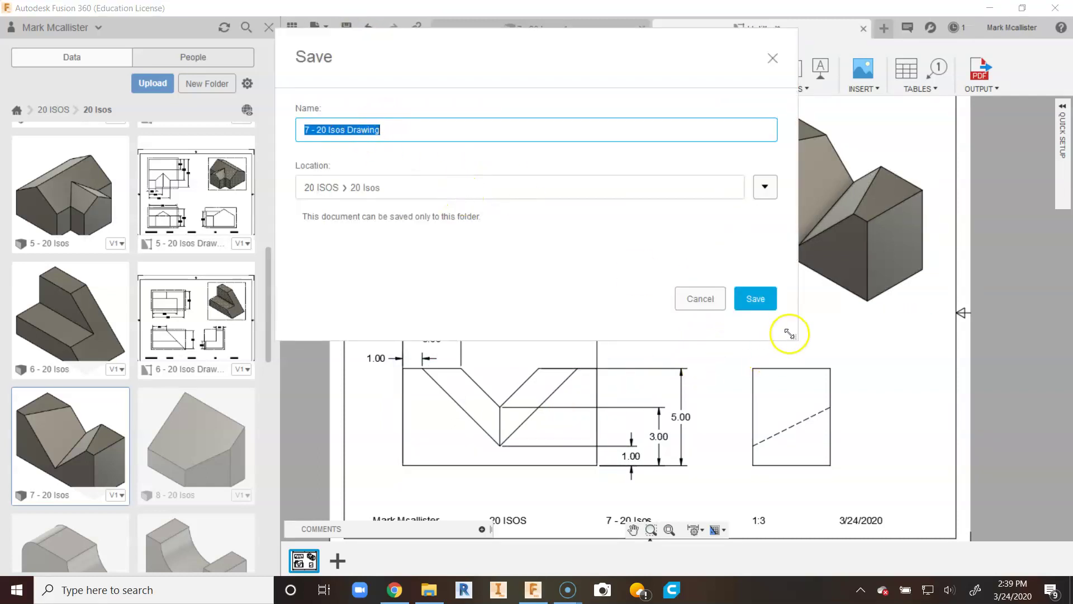
Save the drawing as '7 - 20 Isos Drawing' in 20 ISOS > 20 Isos and fit the whole sheet
{"action": "left_click", "coordinate": [755, 300]}
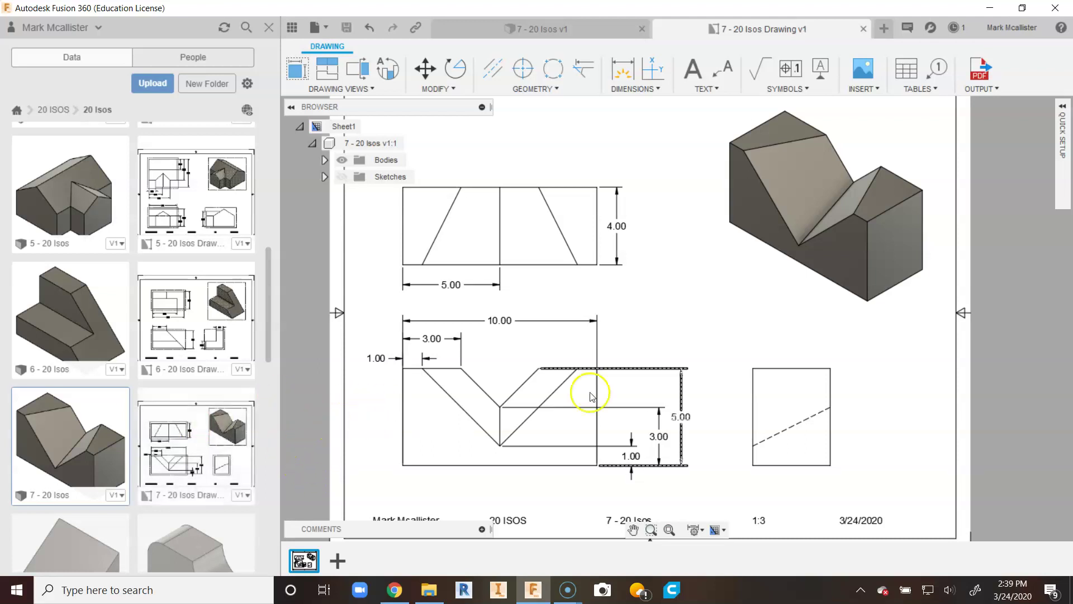
{"action": "left_click", "coordinate": [668, 530]}
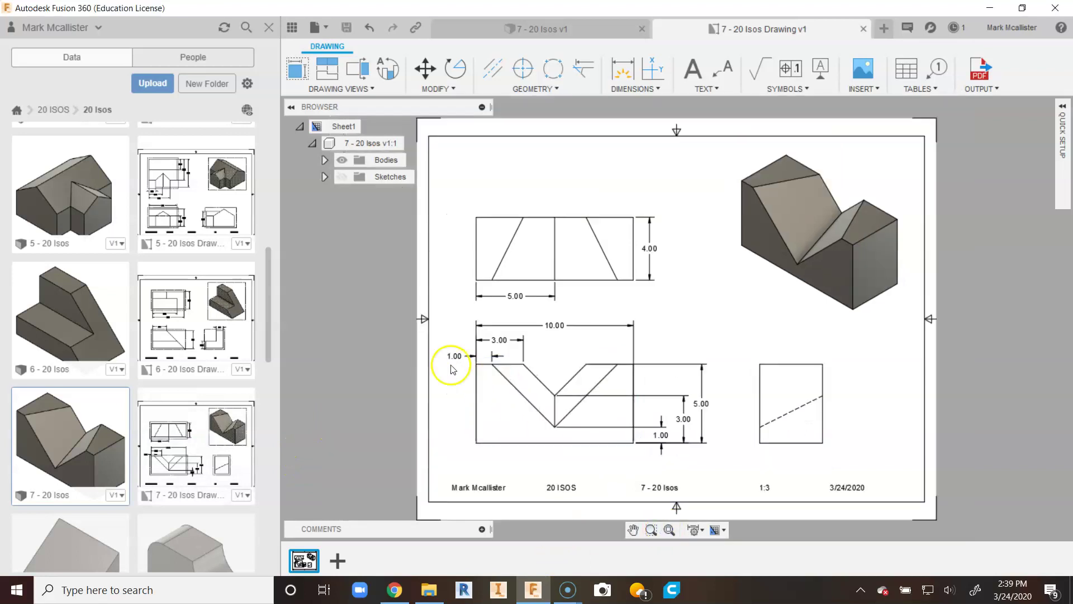